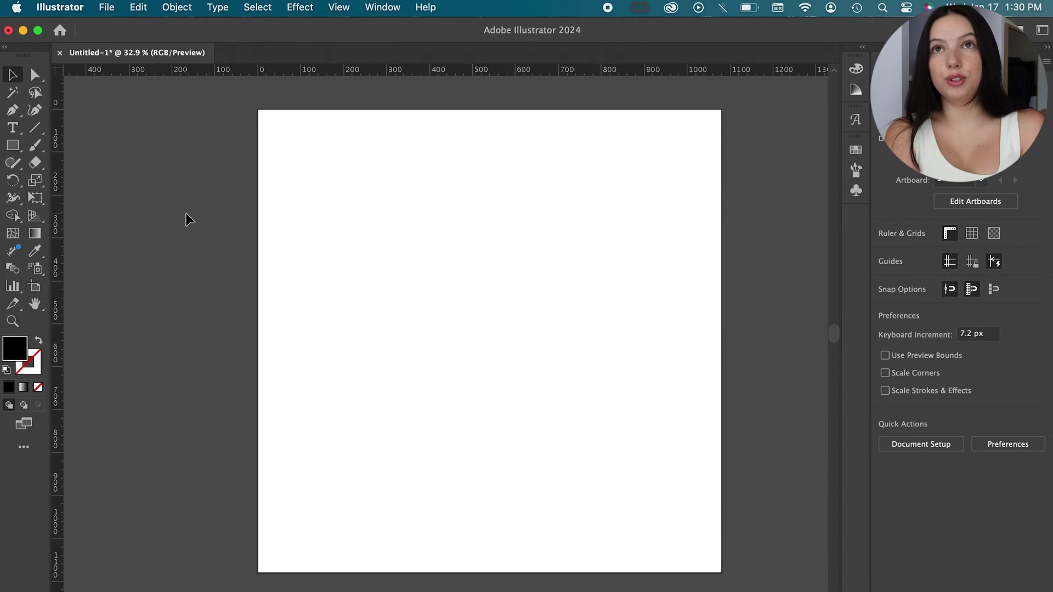
# Draw a black-filled rectangle covering the whole square artboard.
pyautogui.click(12, 145)
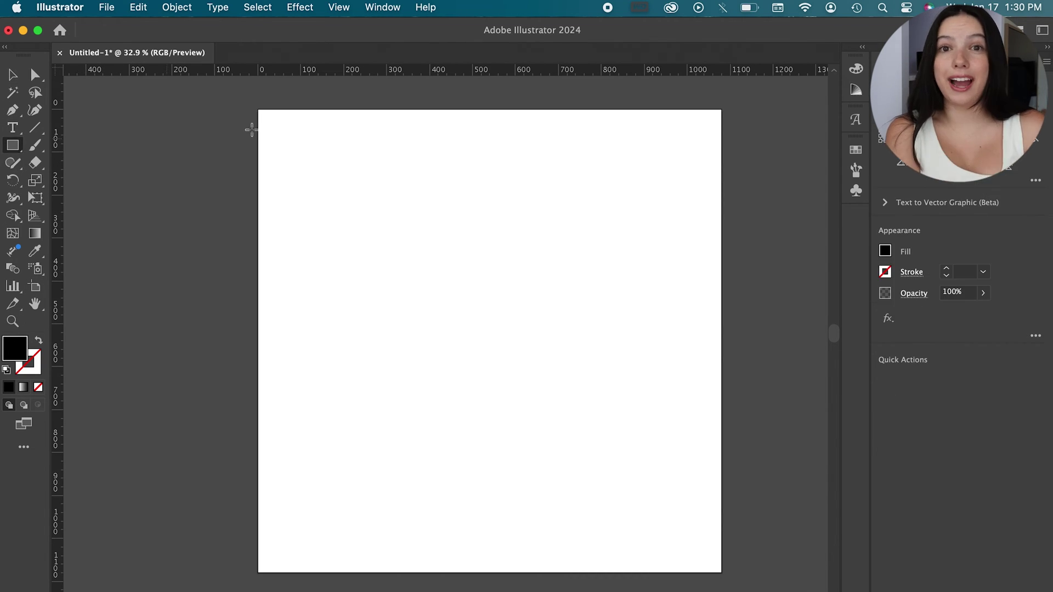
pyautogui.moveTo(258, 109); pyautogui.dragTo(720, 576)
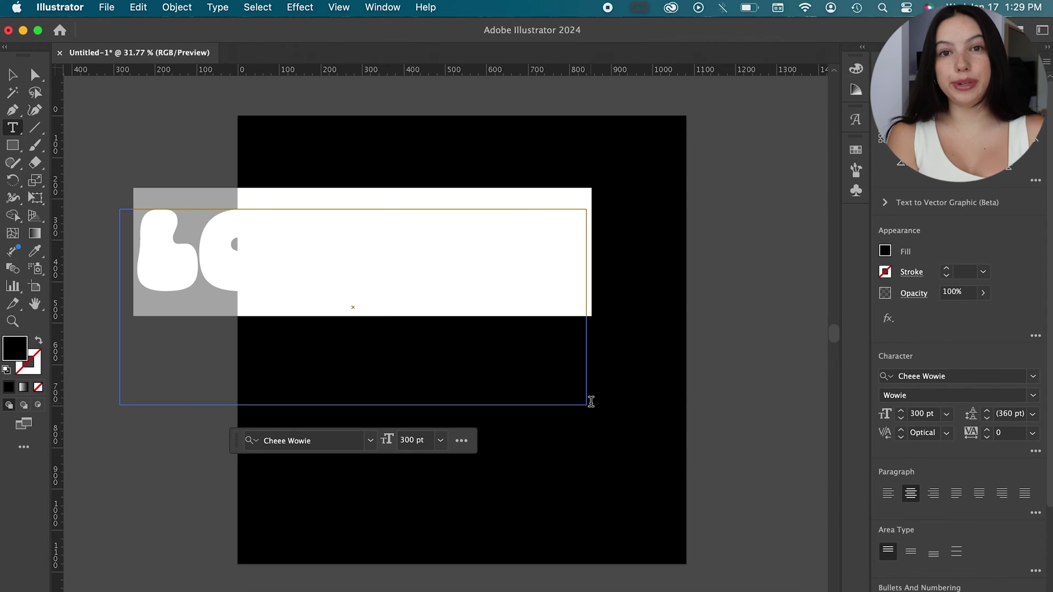
# Replace the placeholder text with 20 and 24 on two lines and fill the 20 with white.
pyautogui.press('BackSpace')
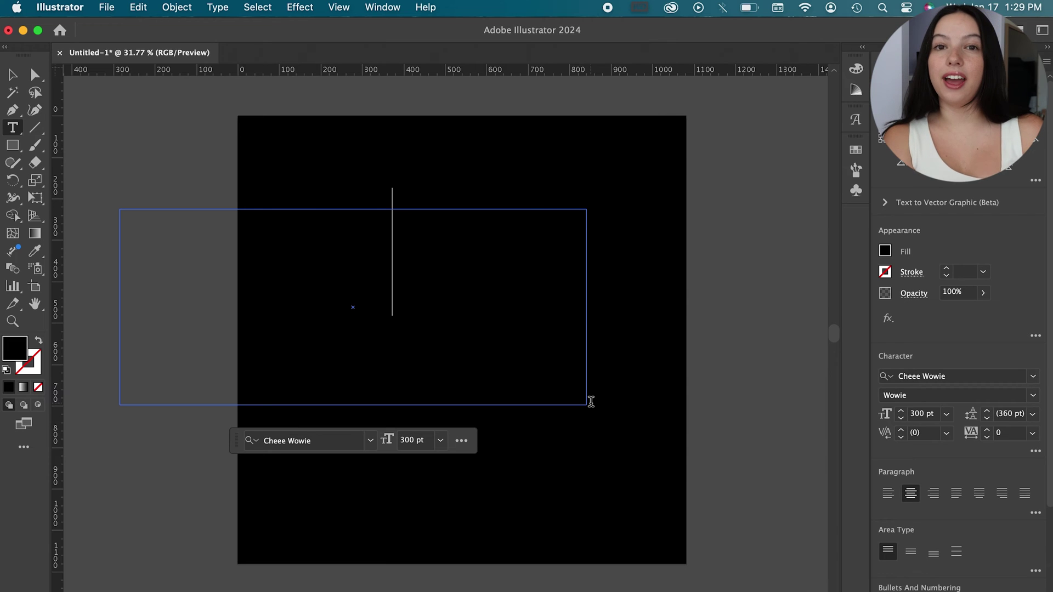
pyautogui.write('o')
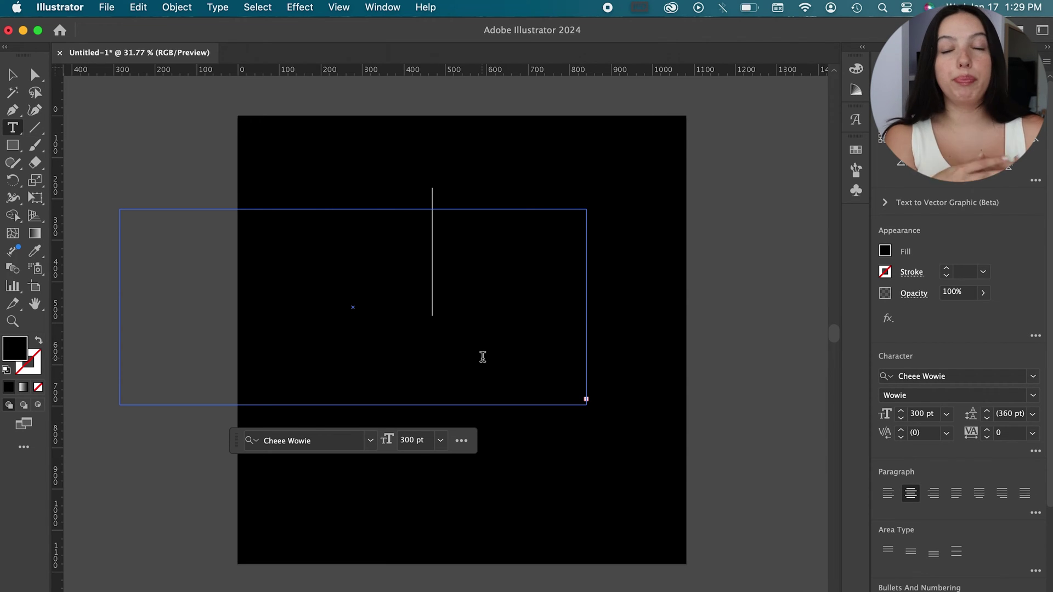
pyautogui.moveTo(481, 357); pyautogui.dragTo(98, 330)
pyautogui.doubleClick(13, 347)
pyautogui.moveTo(617, 327); pyautogui.dragTo(614, 296)
pyautogui.click(971, 305)
# Try leading values of 72, 100, 120 and 150 pt on the entire text.
pyautogui.click(1034, 416)
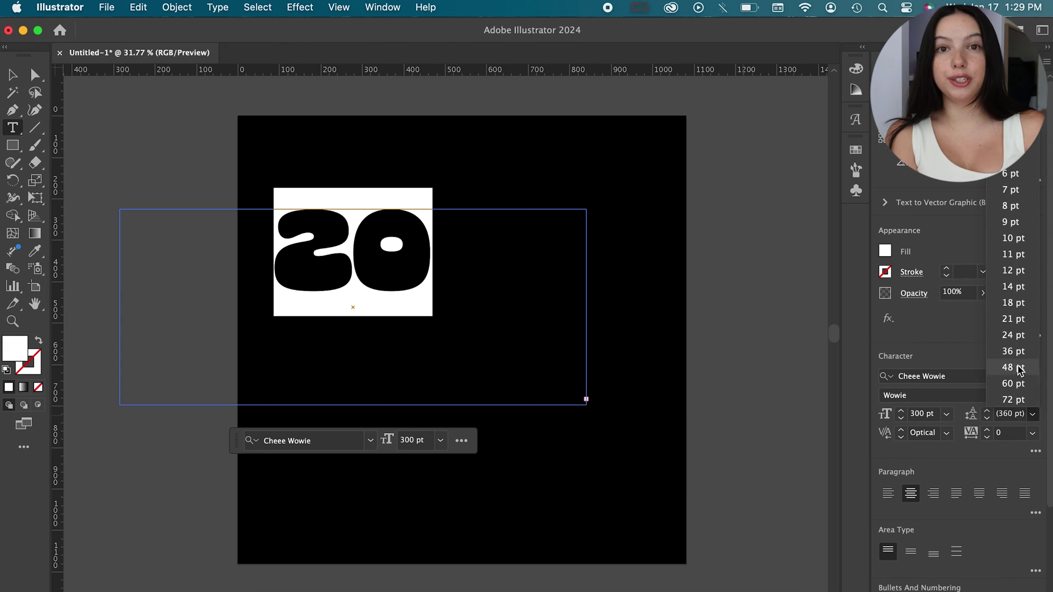
pyautogui.click(1018, 399)
pyautogui.press('super+a')
pyautogui.click(1032, 414)
pyautogui.click(1014, 402)
pyautogui.click(1008, 413)
pyautogui.write('100')
pyautogui.press('Return')
pyautogui.click(1009, 413)
pyautogui.write('120')
pyautogui.press('Return')
pyautogui.click(1009, 413)
pyautogui.write('150')
pyautogui.press('Return')
# Set the leading to 200 pt and select all of the text in the box.
pyautogui.click(1005, 413)
pyautogui.write('200')
pyautogui.press('Return')
pyautogui.click(427, 292)
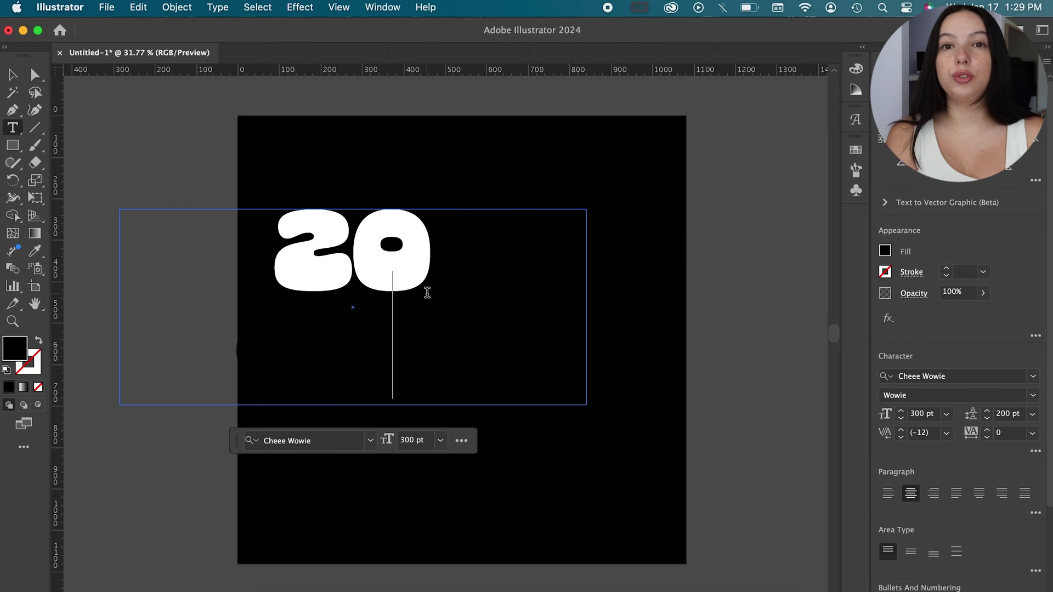
pyautogui.press('super+a')
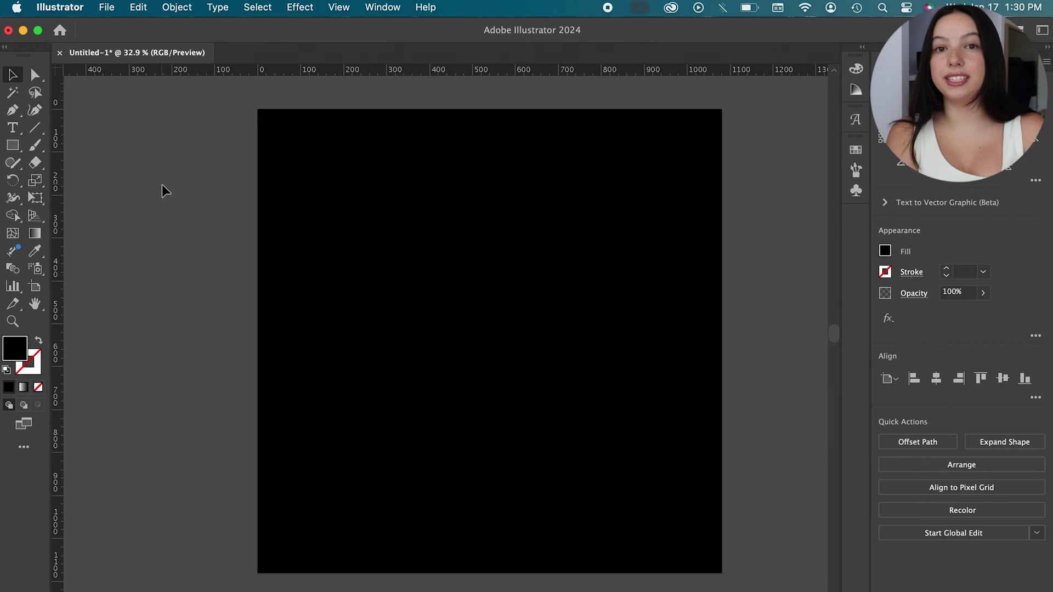
# Cut the white 2024 text from beside the artboard and paste it onto the black background.
pyautogui.click(162, 184)
pyautogui.hscroll(3, 454, 298)
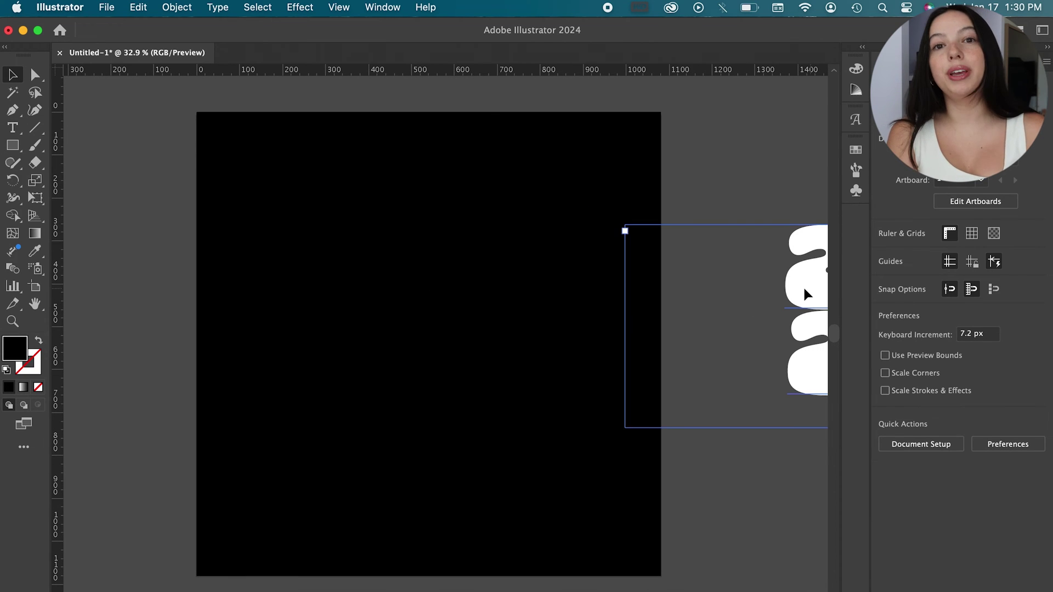
pyautogui.press('Delete')
pyautogui.press('super+v')
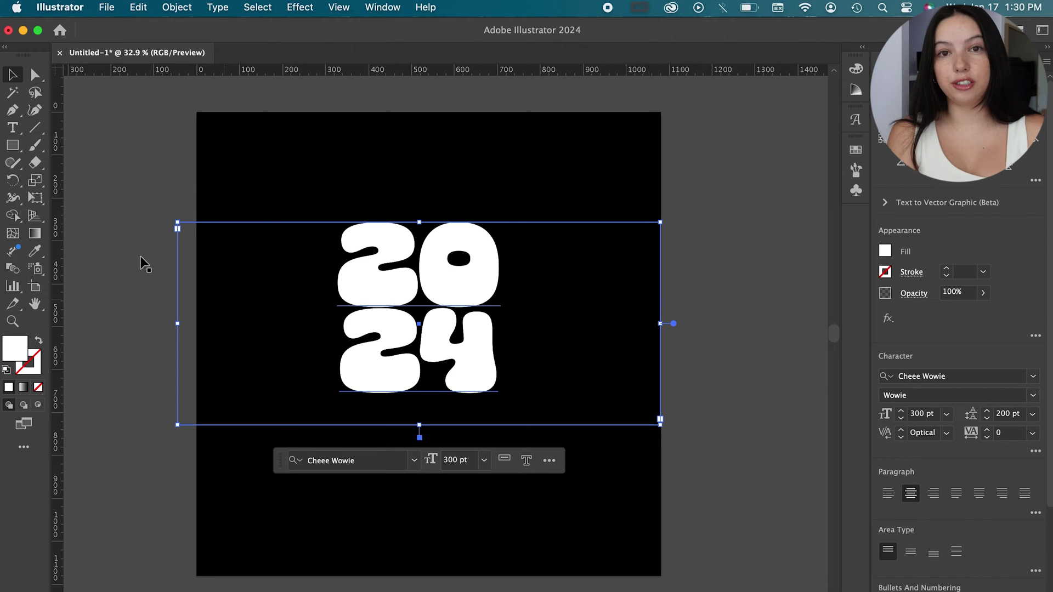
# Convert the 2024 text to outlines and enlarge it proportionally to about 820 px wide, nearly filling the artboard.
pyautogui.click(211, 7)
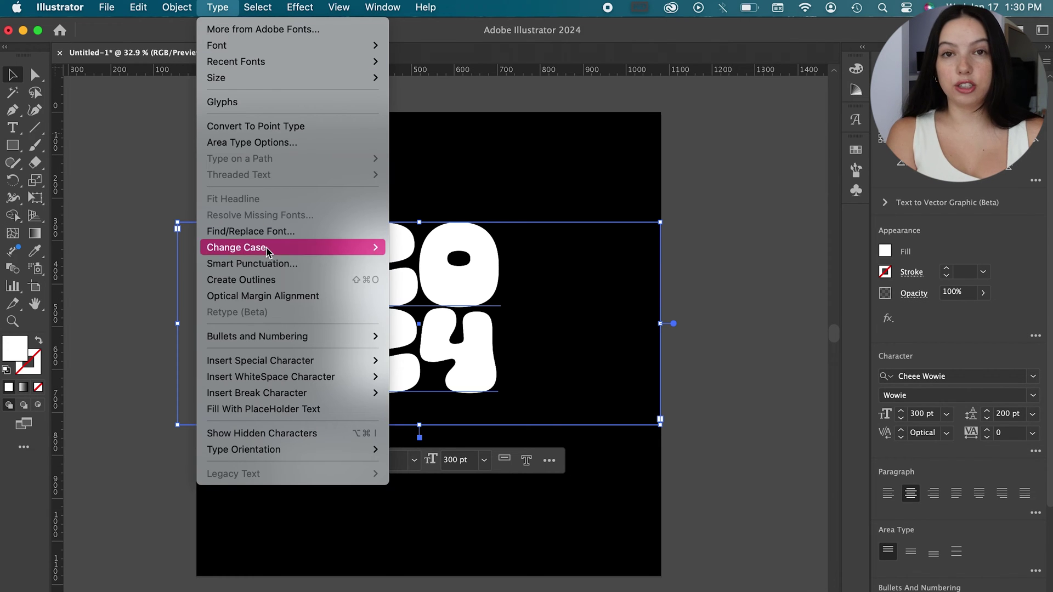
pyautogui.click(264, 281)
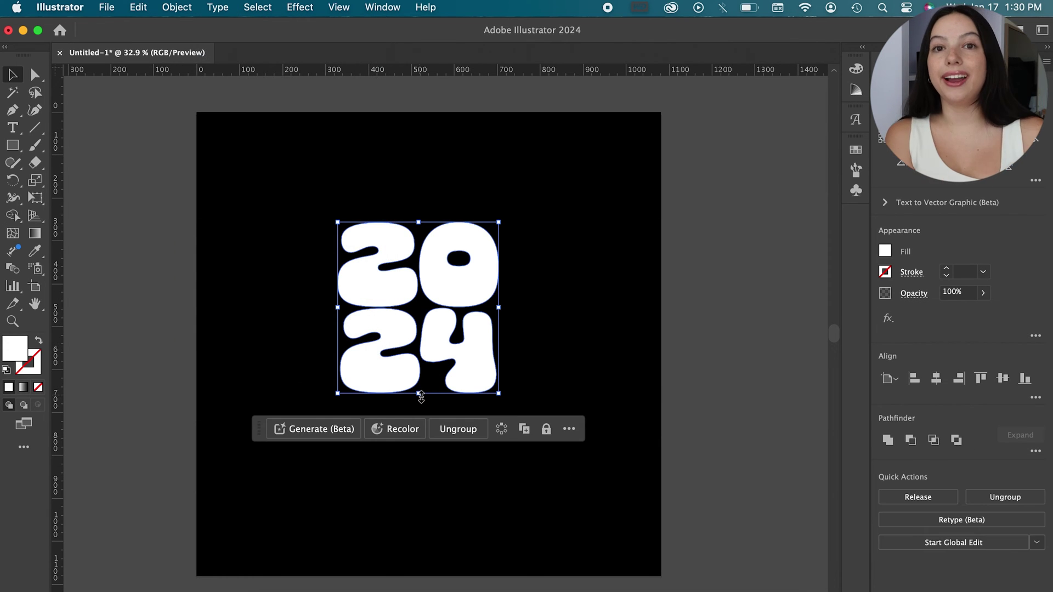
pyautogui.moveTo(420, 394); pyautogui.dragTo(412, 544)
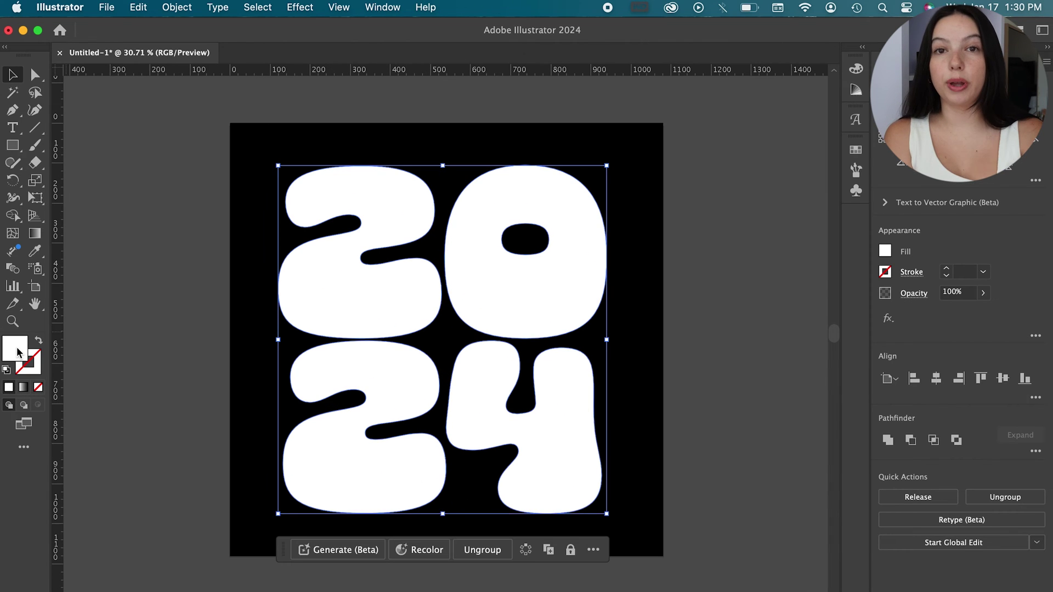
# Fill the outlined 2024 digits with the pink color #ff66fb.
pyautogui.doubleClick(16, 350)
pyautogui.write('ff73fc')
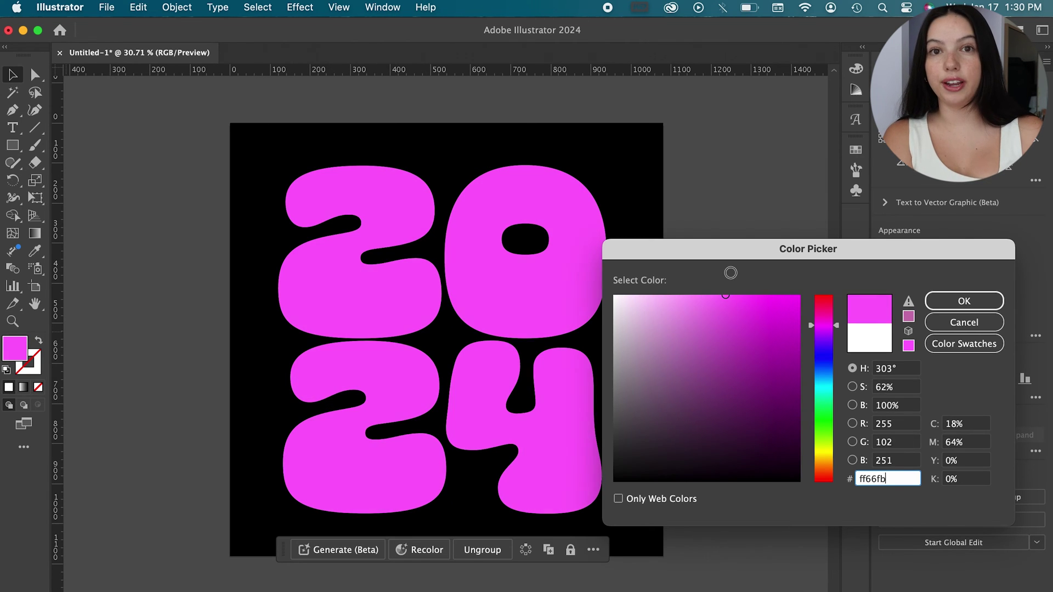
pyautogui.click(963, 301)
# Change the background rectangle's fill color to white.
pyautogui.click(638, 227)
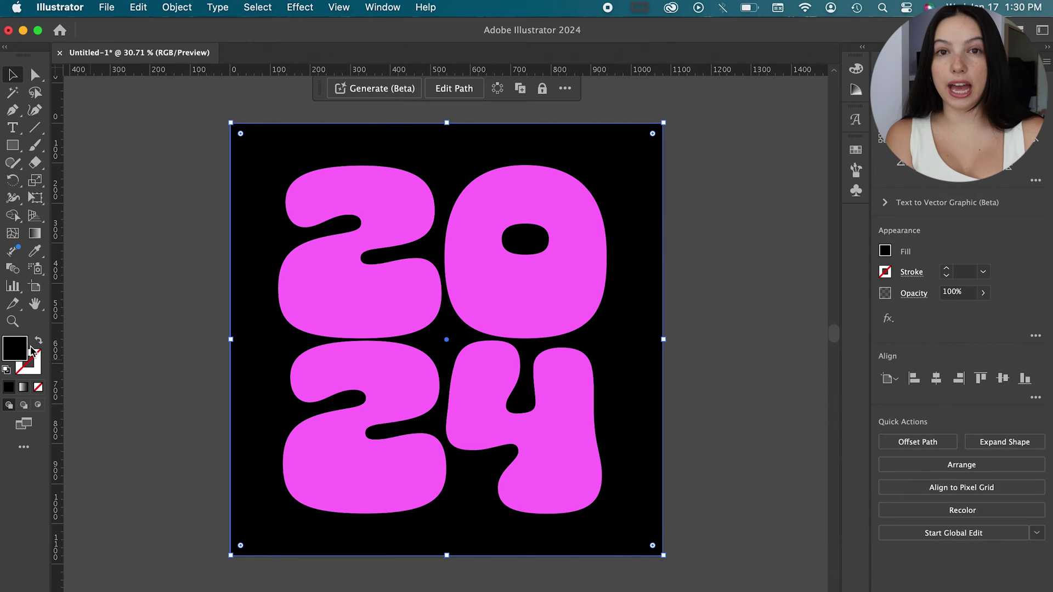
pyautogui.doubleClick(22, 348)
pyautogui.click(626, 328)
pyautogui.moveTo(625, 328); pyautogui.dragTo(614, 295)
# Group the background rectangle with the pink digits and select the resulting group.
pyautogui.press('super+a')
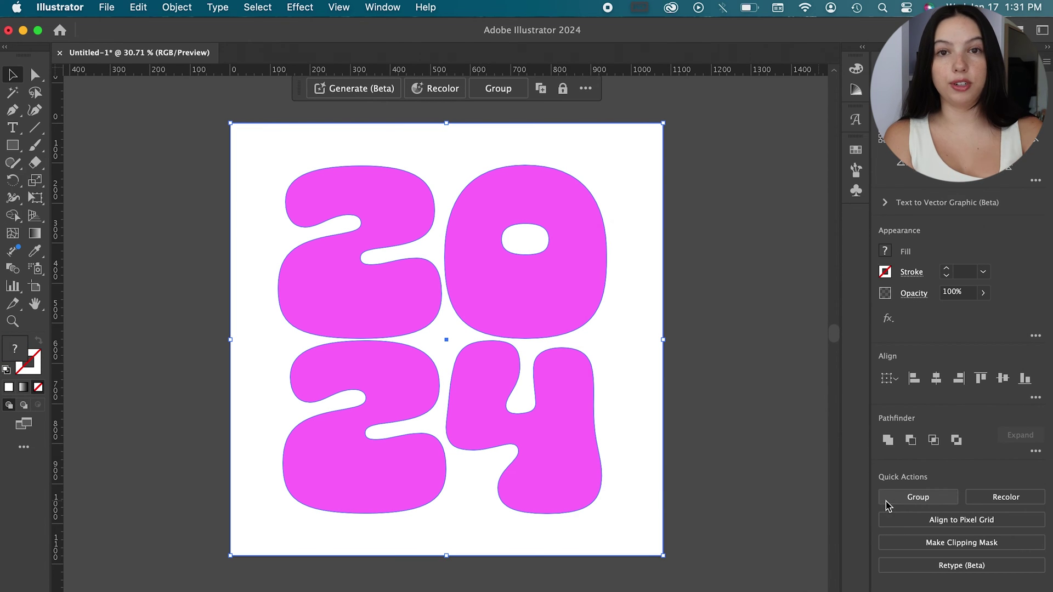
pyautogui.click(895, 501)
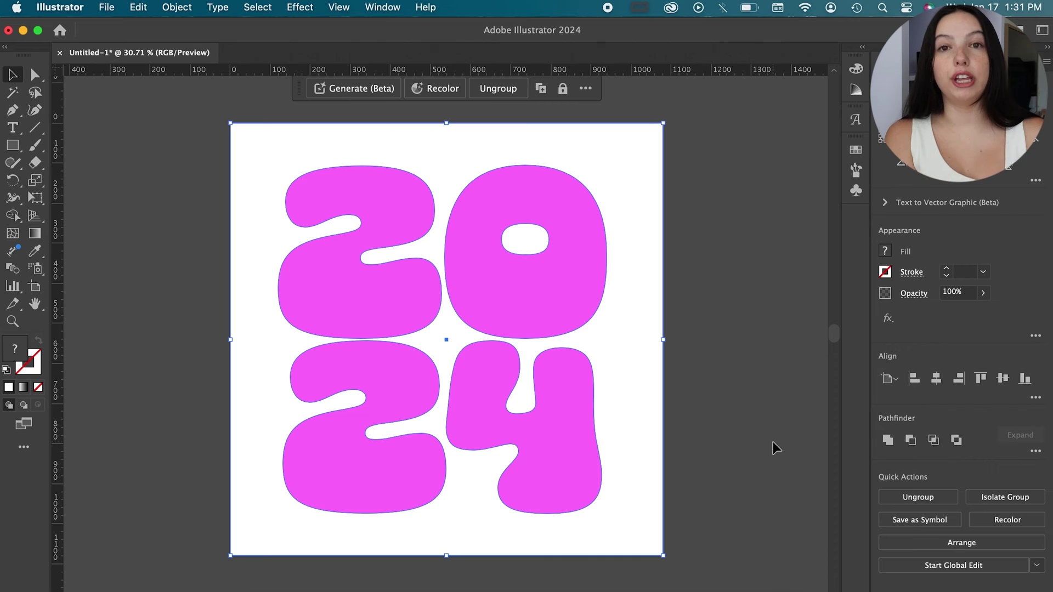
pyautogui.click(193, 286)
pyautogui.click(302, 288)
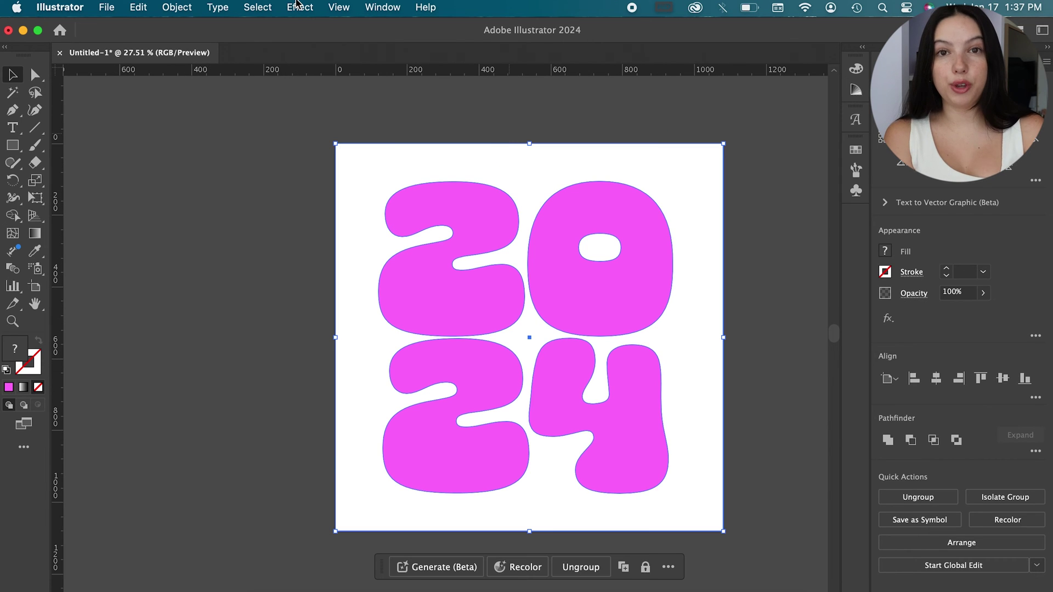
# Apply the 3D Inflate effect to the grouped artwork with a depth of 20 px.
pyautogui.click(297, 6)
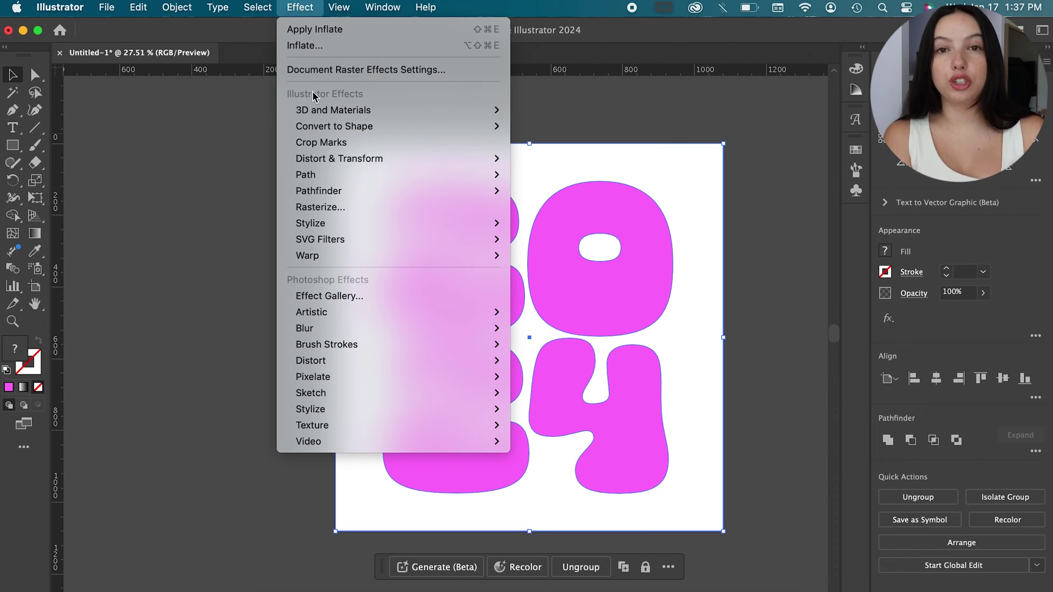
pyautogui.moveTo(316, 114)
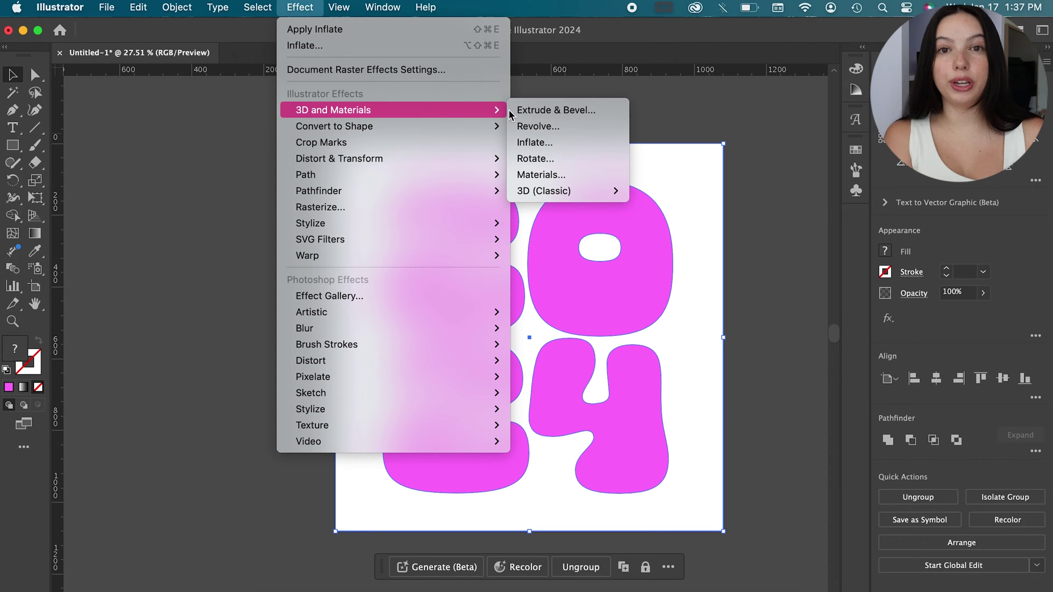
pyautogui.click(531, 142)
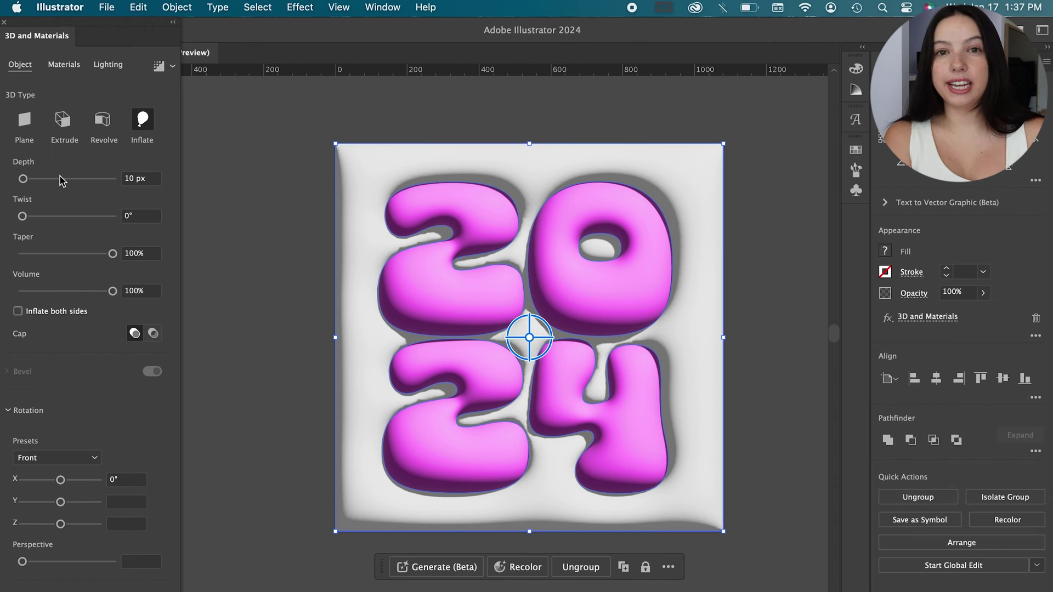
pyautogui.doubleClick(137, 179)
pyautogui.write('20')
pyautogui.press('Return')
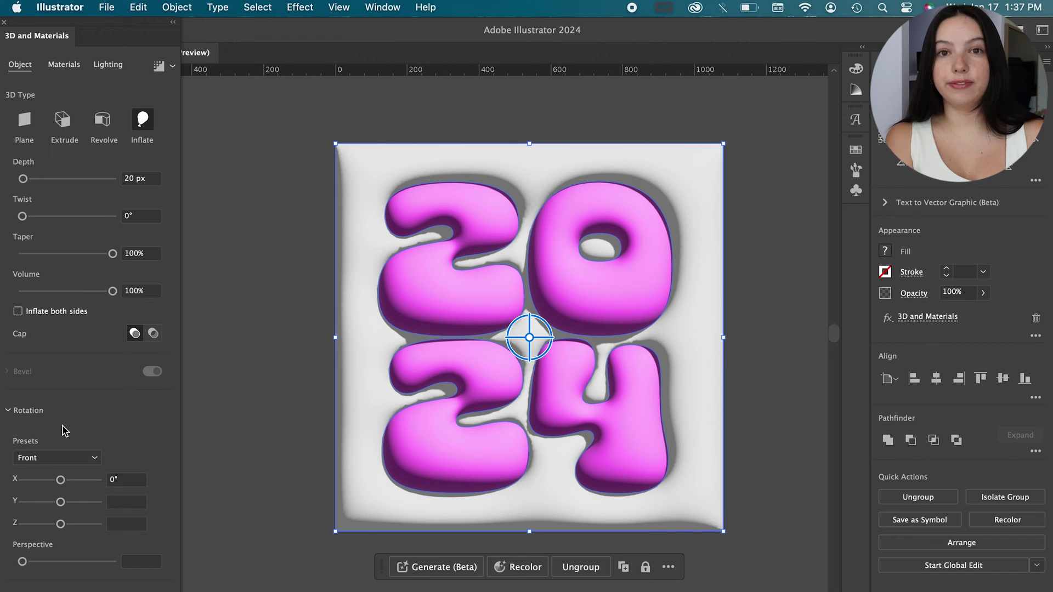
# Browse the base and Adobe Substance materials available for the inflated artwork.
pyautogui.click(66, 68)
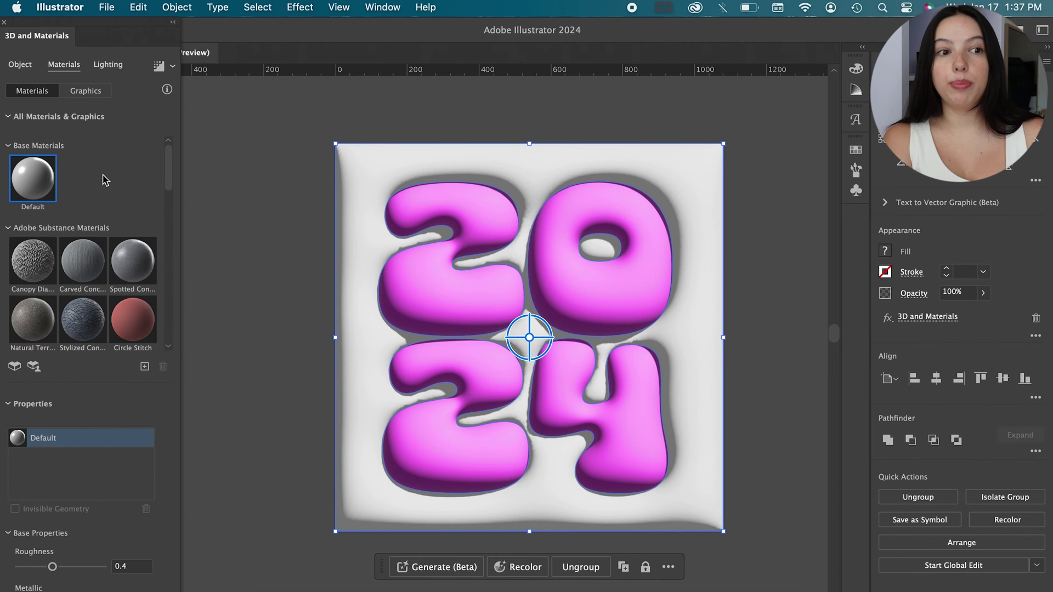
pyautogui.scroll(-5, 169, 220)
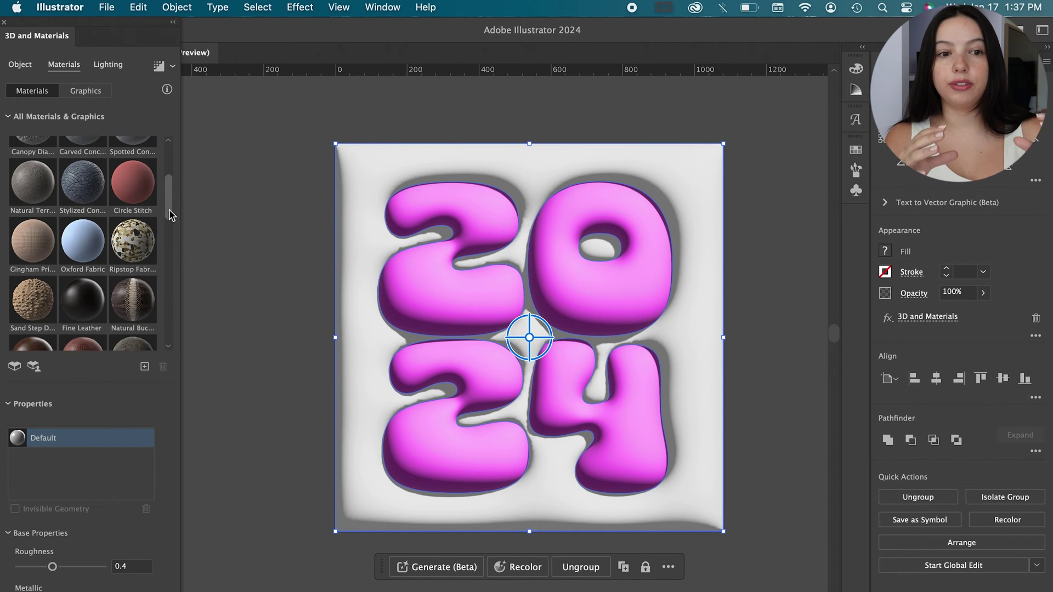
pyautogui.scroll(5, 169, 215)
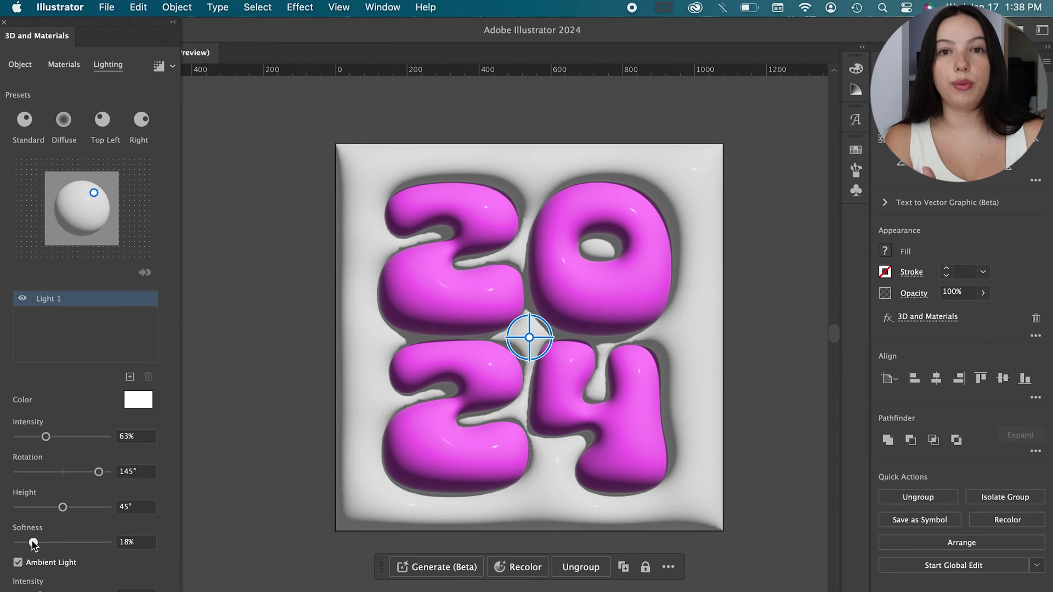
# Try a light softness of 57% and compare the Top Left, Right and Diffuse lighting presets.
pyautogui.moveTo(33, 543); pyautogui.dragTo(68, 543)
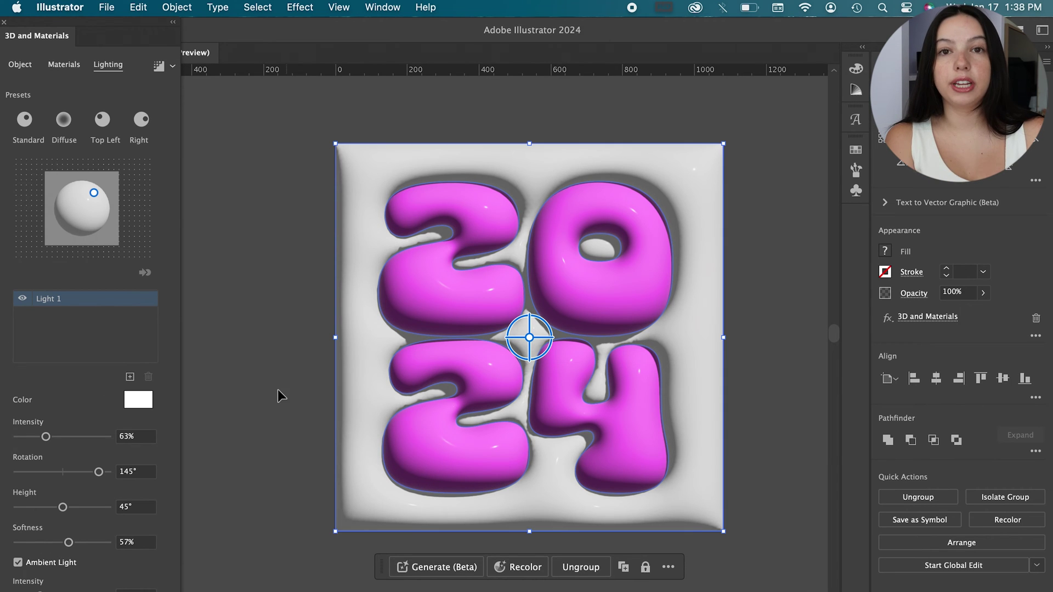
pyautogui.click(101, 120)
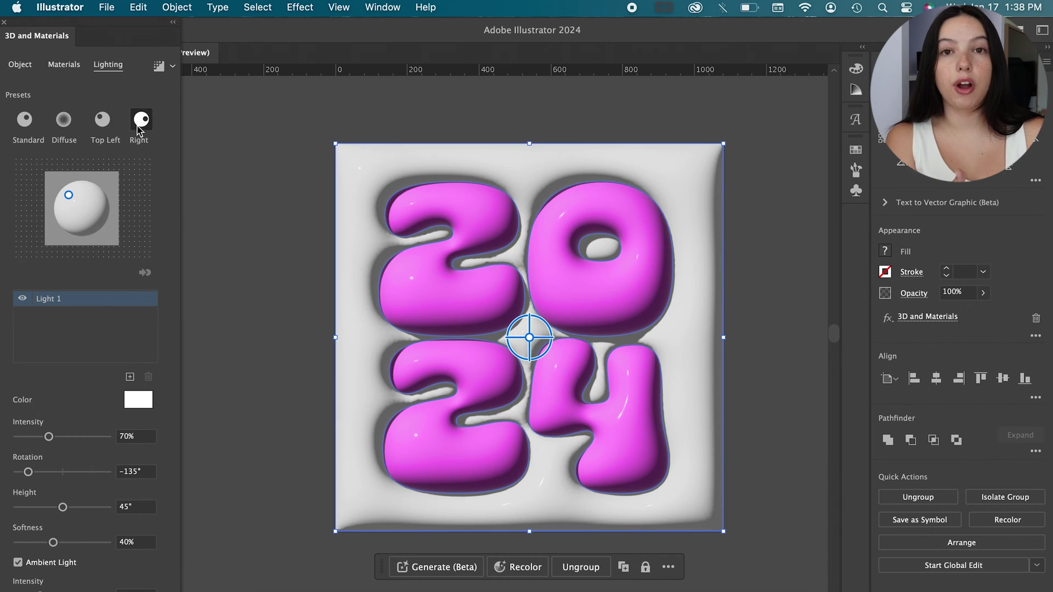
pyautogui.click(141, 121)
pyautogui.click(64, 121)
# Apply the Top Left lighting preset, reposition the light to about 150° rotation and 52° height, and slightly lower its intensity.
pyautogui.click(99, 122)
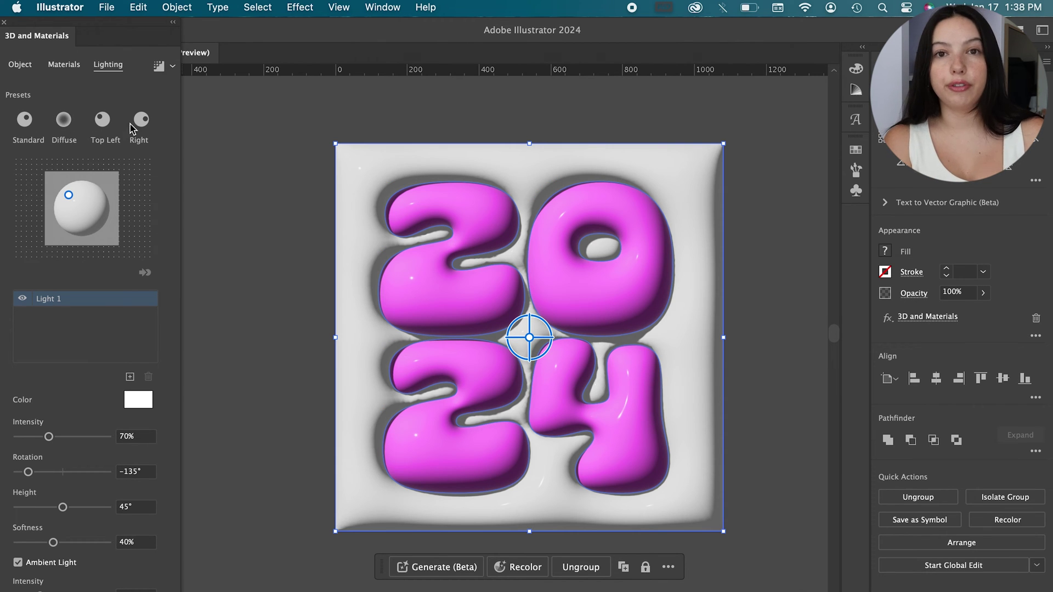
pyautogui.moveTo(69, 194); pyautogui.dragTo(90, 196)
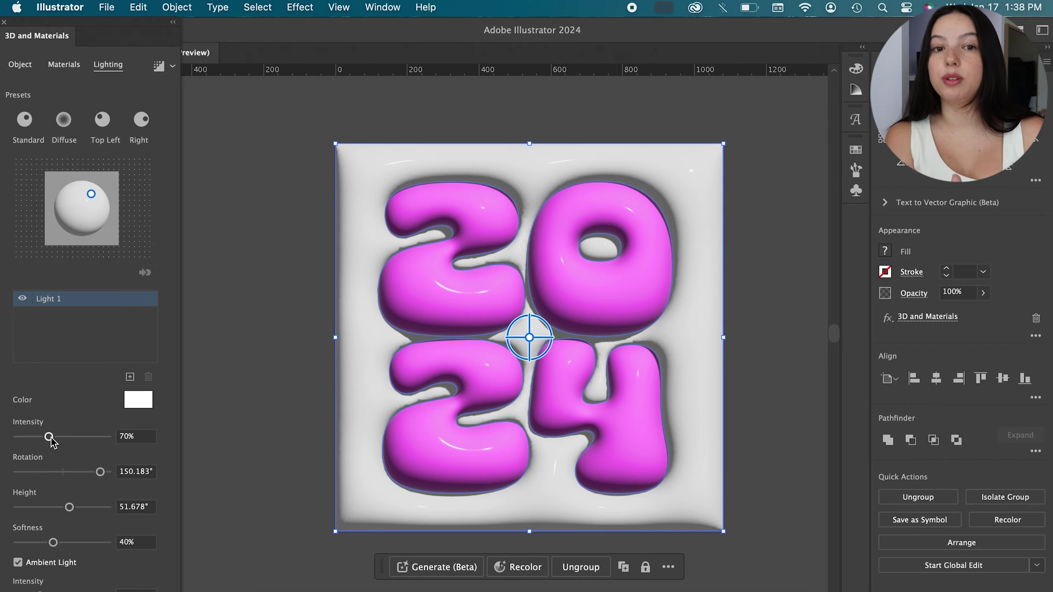
pyautogui.moveTo(48, 437); pyautogui.dragTo(45, 438)
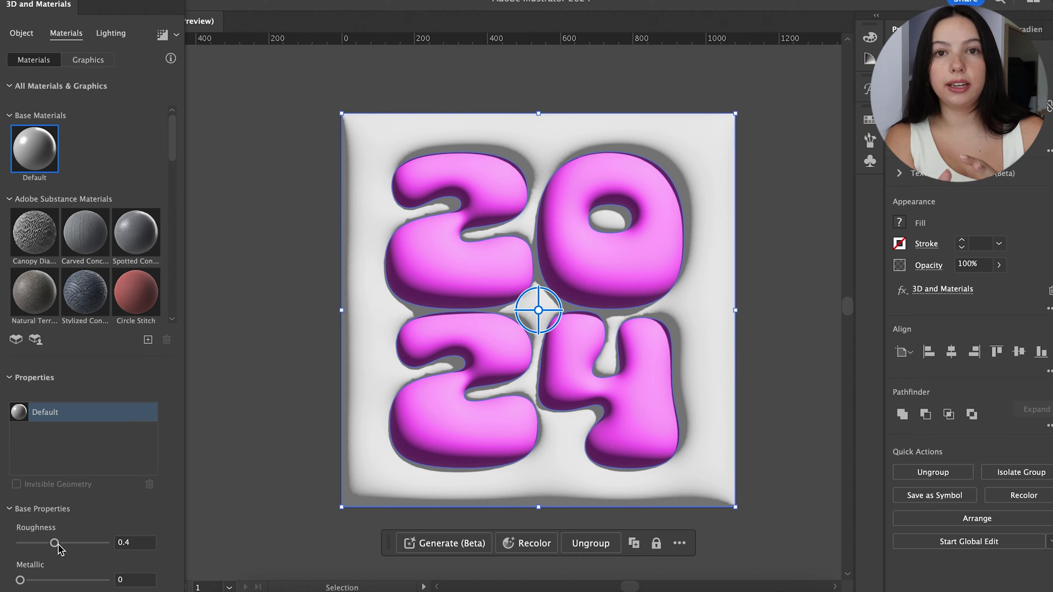
# Set the default material's roughness to 0 and its metallic value to 0.27.
pyautogui.moveTo(54, 544); pyautogui.dragTo(10, 550)
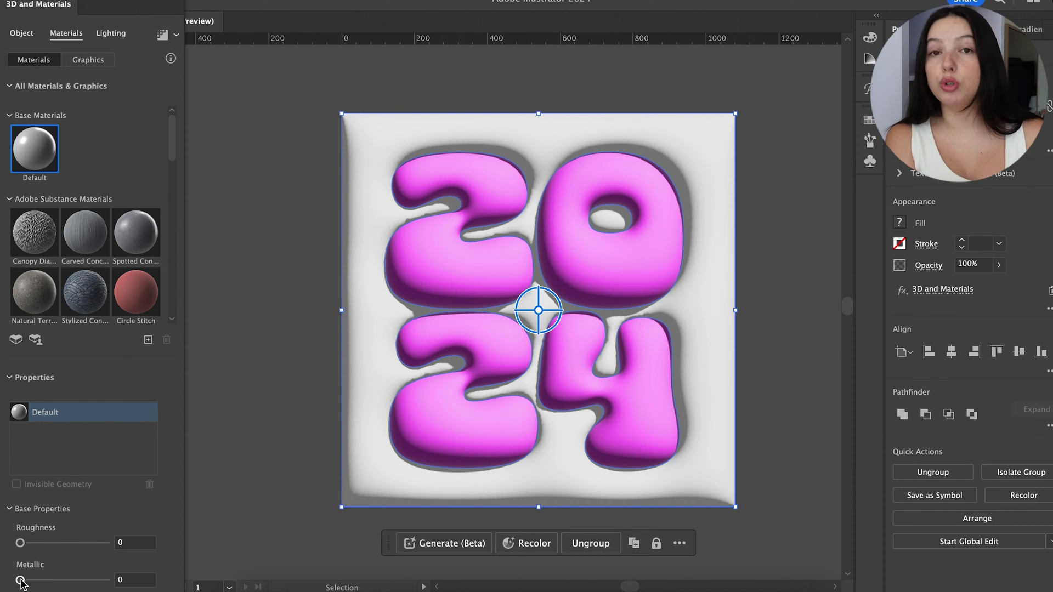
pyautogui.moveTo(21, 582)
pyautogui.mouseDown()
pyautogui.moveTo(54, 585)
pyautogui.moveTo(45, 585)
pyautogui.mouseUp()
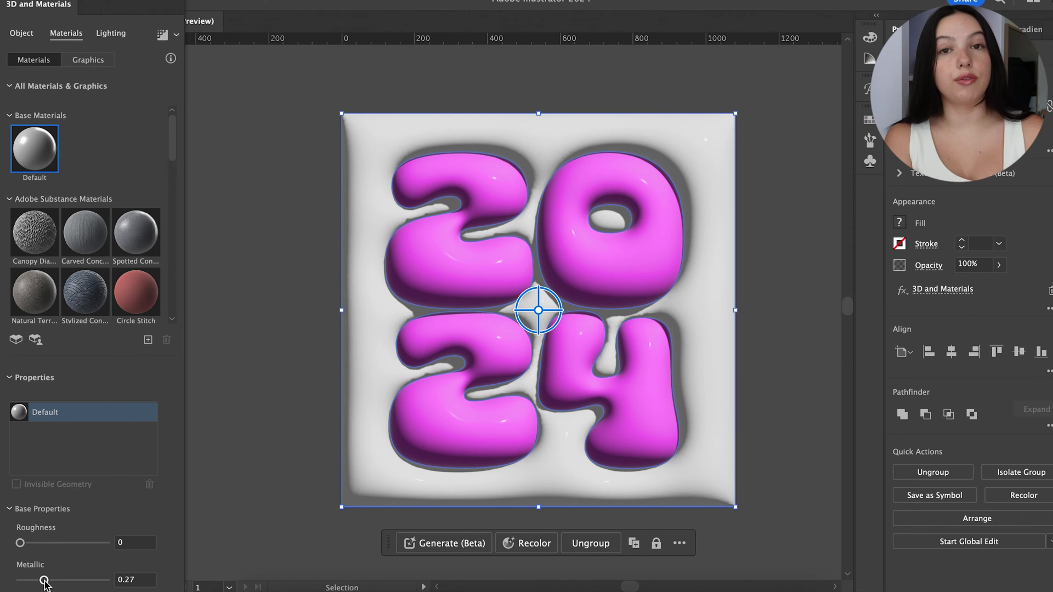
pyautogui.click(88, 60)
pyautogui.click(47, 59)
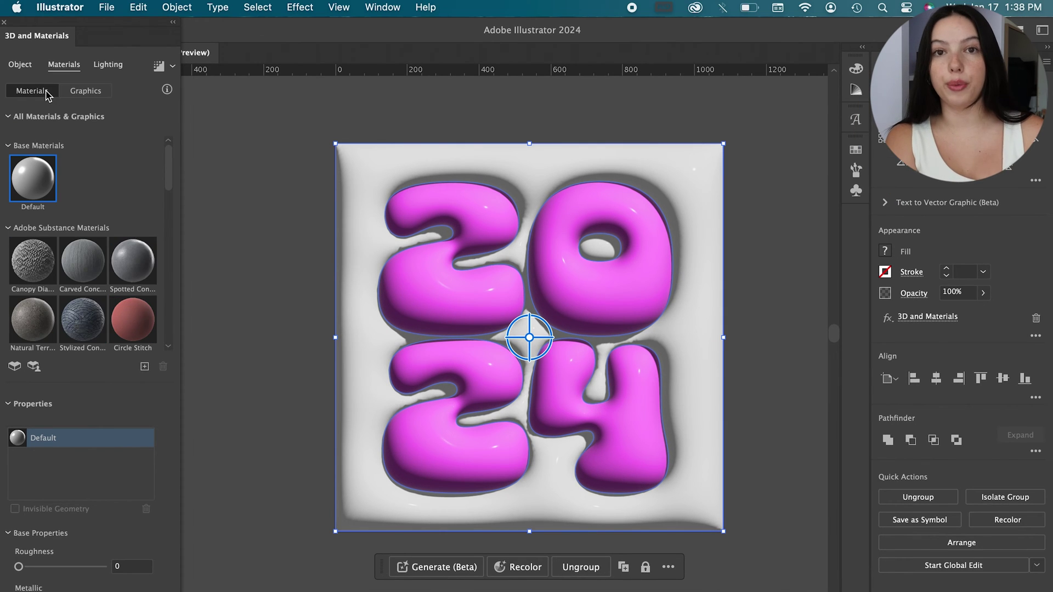
# Lower Light 1's intensity to 56% and raise it back slightly.
pyautogui.click(98, 68)
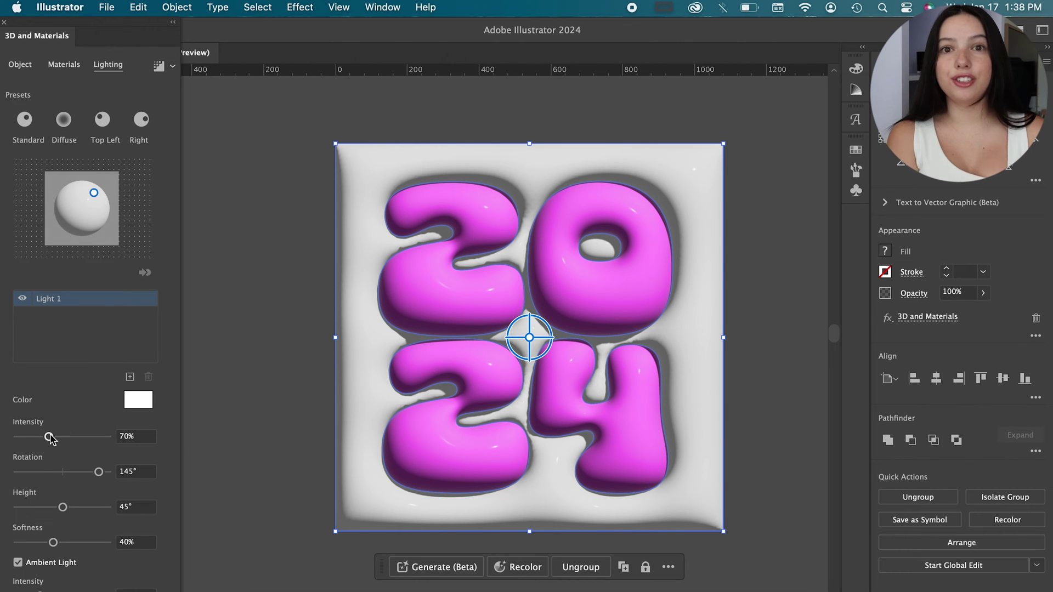
pyautogui.moveTo(50, 438)
pyautogui.mouseDown()
pyautogui.moveTo(65, 438)
pyautogui.moveTo(43, 438)
pyautogui.mouseUp()
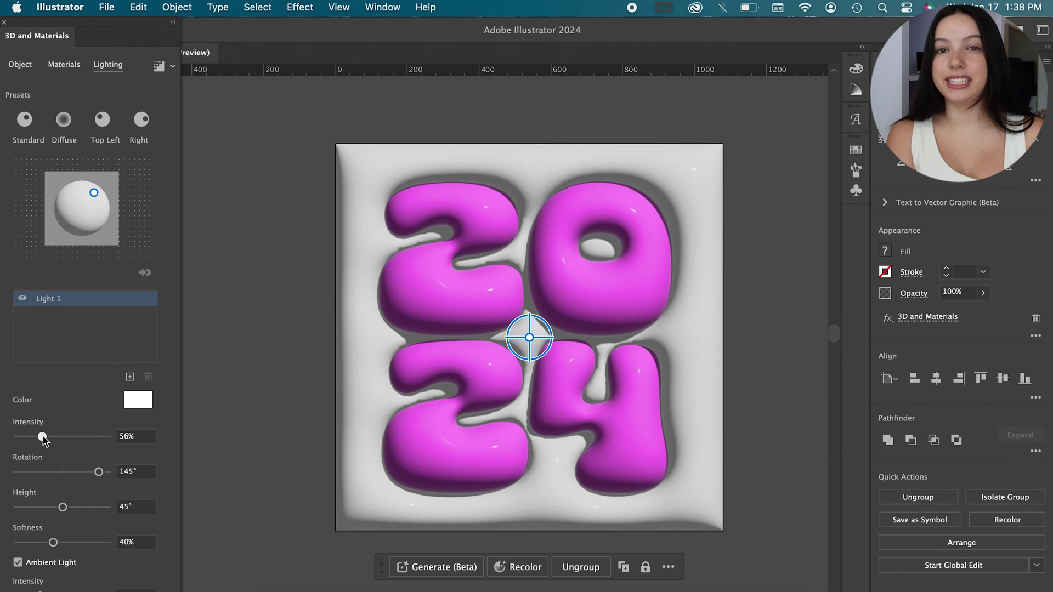
pyautogui.moveTo(46, 437); pyautogui.dragTo(46, 437)
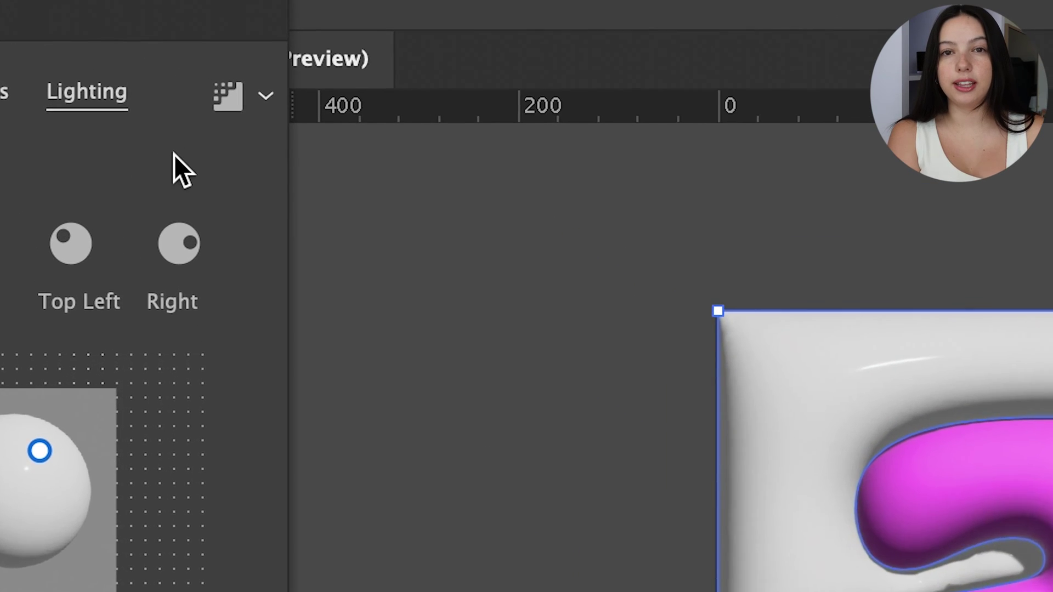
# Render the inflated white-background 2024 artwork with ray tracing and close the 3D settings.
pyautogui.click(271, 124)
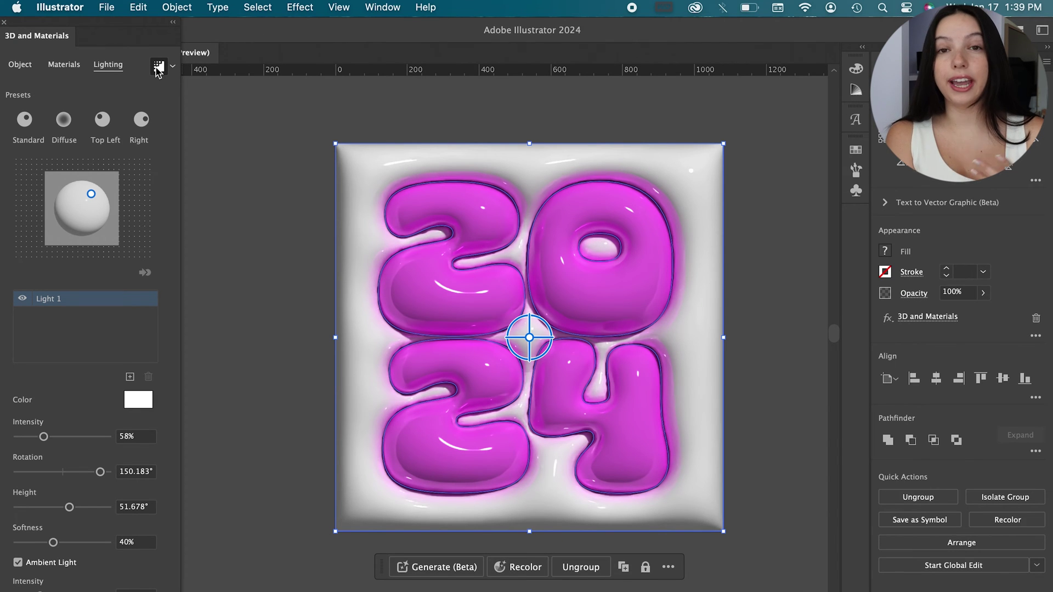
pyautogui.click(4, 23)
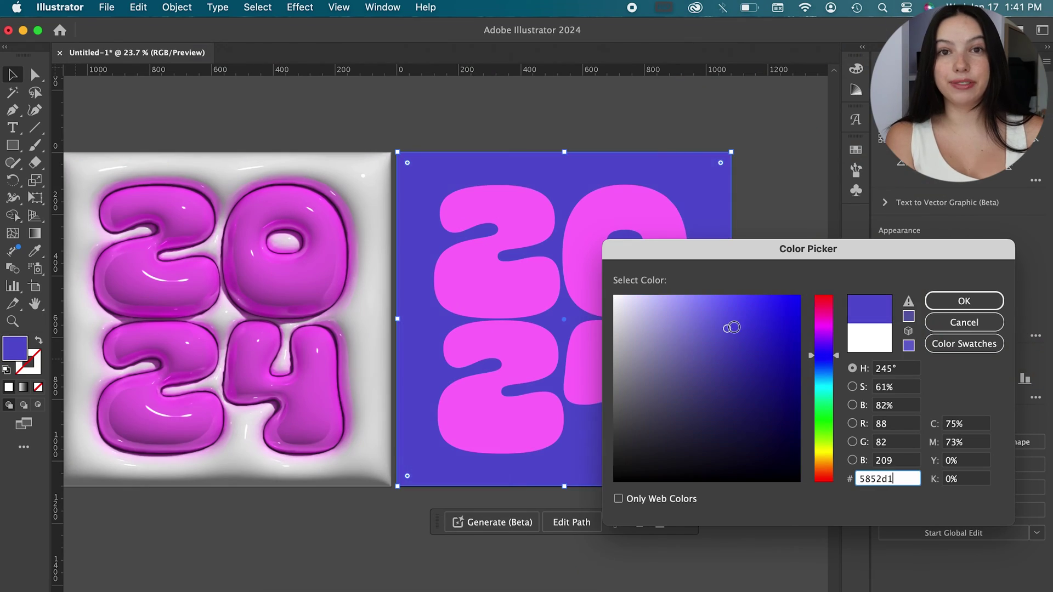
# Fill the background square behind the flat 2024 lettering with the purple-blue color 5852d1 and deselect it.
pyautogui.press('Return')
pyautogui.doubleClick(5, 355)
pyautogui.press('Return')
pyautogui.click(459, 136)
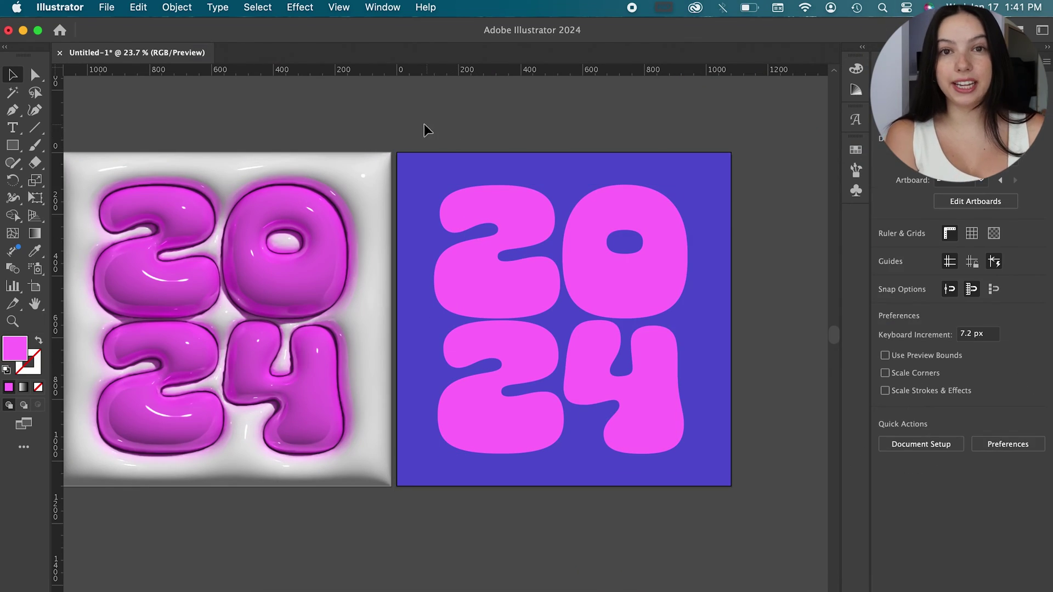
# Group the flat pink 2024 lettering with its purple-blue background and apply the 3D Inflate effect to the group.
pyautogui.moveTo(423, 124); pyautogui.dragTo(635, 290)
pyautogui.click(924, 496)
pyautogui.click(778, 371)
pyautogui.click(562, 376)
pyautogui.click(300, 8)
pyautogui.moveTo(384, 110)
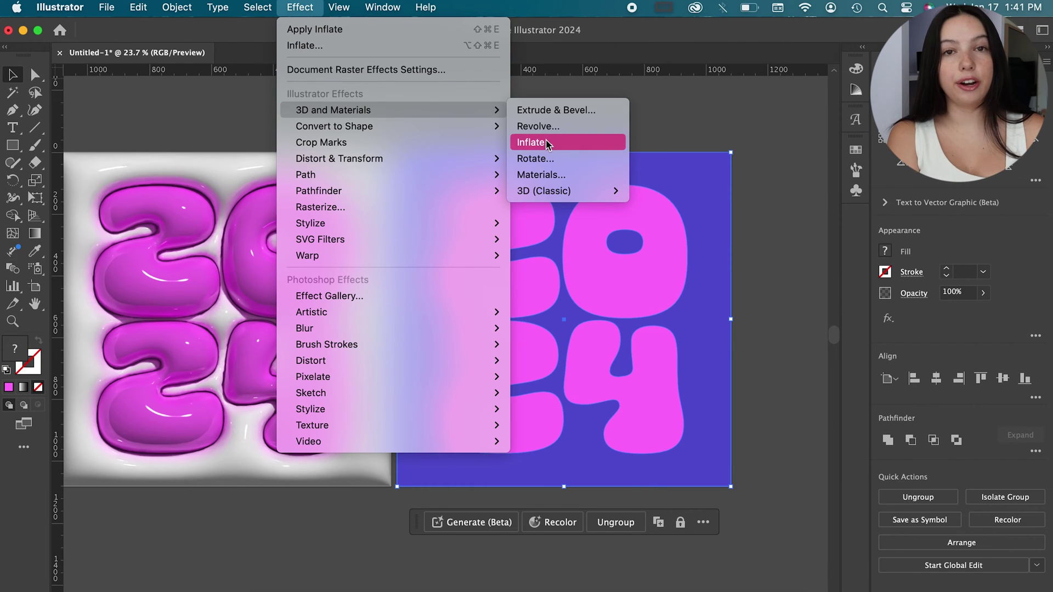
pyautogui.click(548, 144)
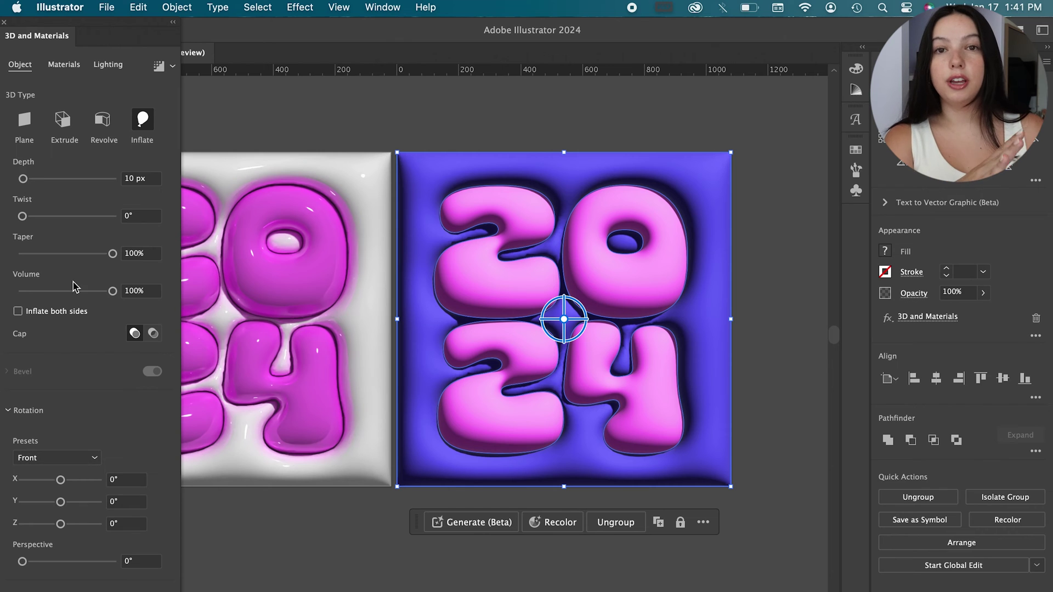
# Review the purple-blue version's material, lighting and object settings, render it with ray tracing, and close the 3D settings.
pyautogui.click(65, 68)
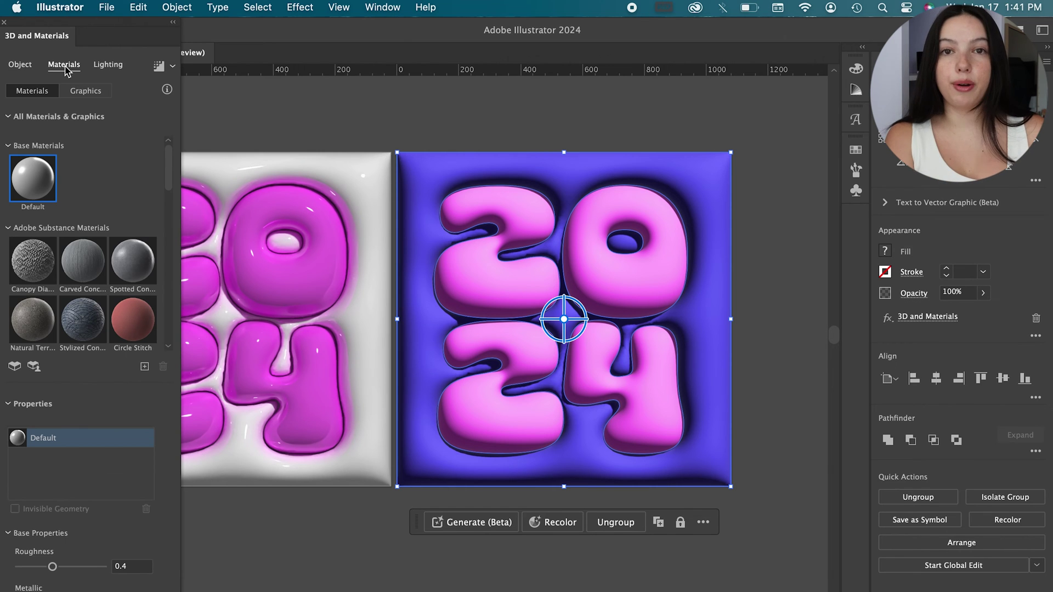
pyautogui.click(108, 65)
pyautogui.click(21, 65)
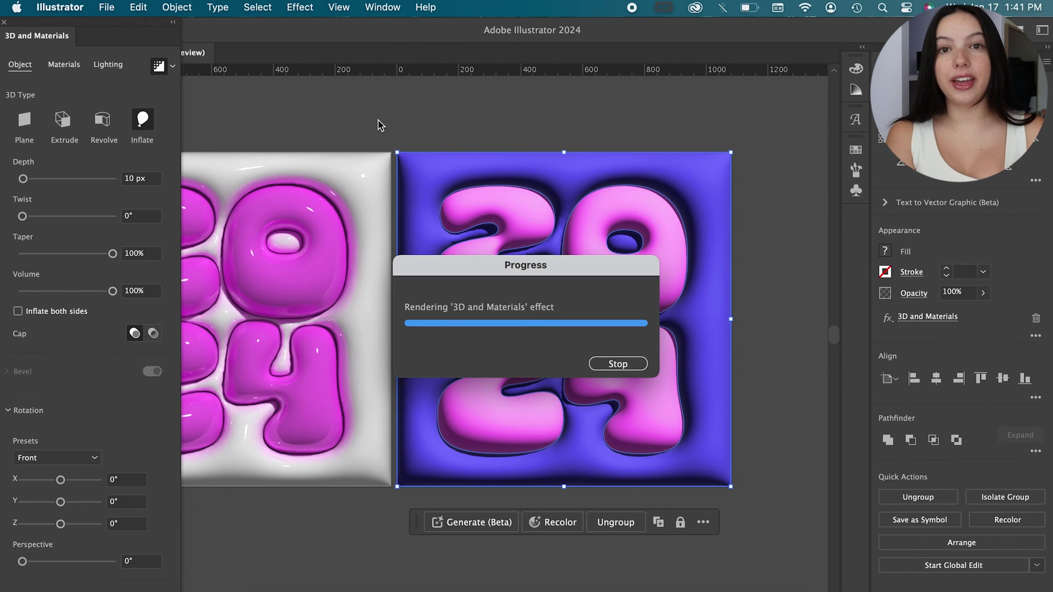
pyautogui.click(3, 22)
pyautogui.click(426, 125)
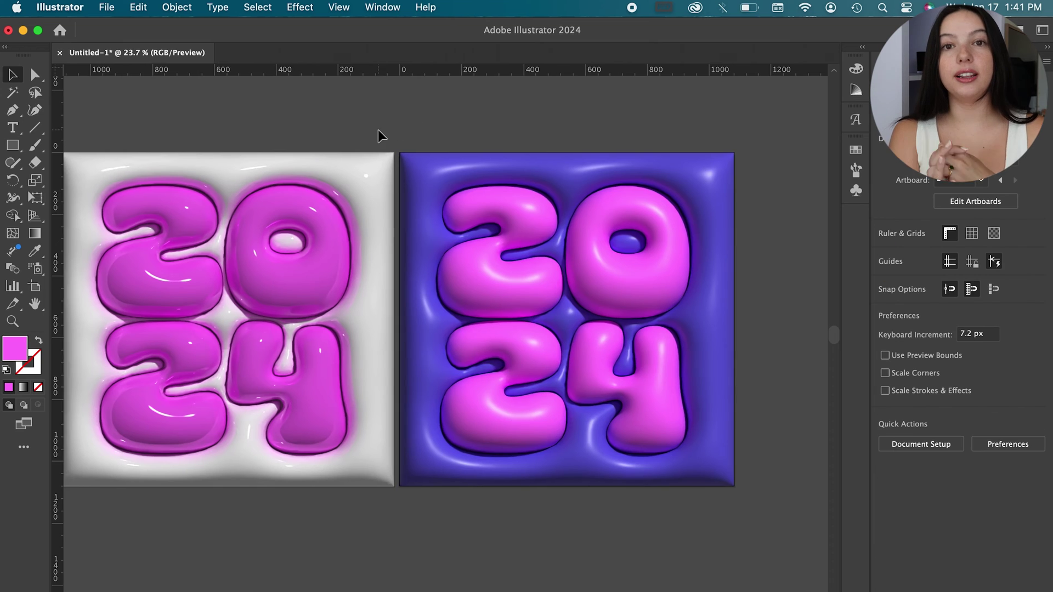
pyautogui.hscroll(-5, 384, 135)
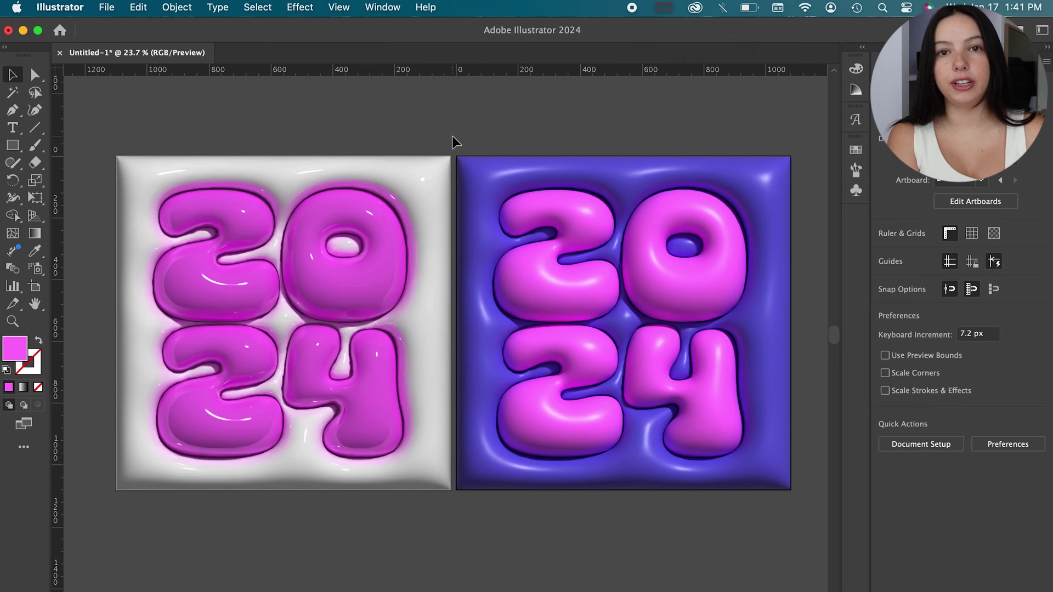
pyautogui.scroll(1, 454, 142)
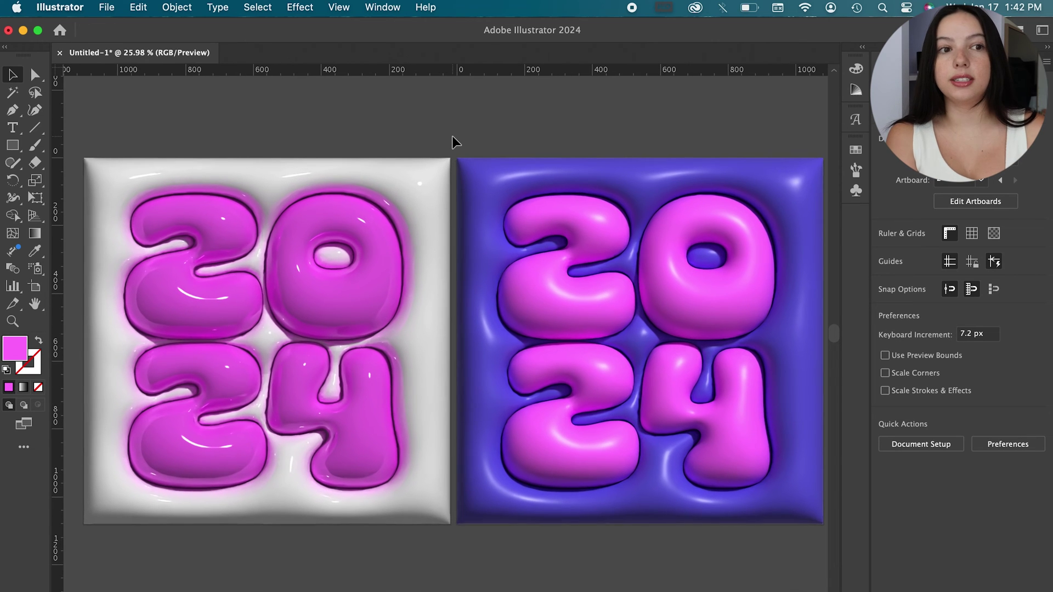
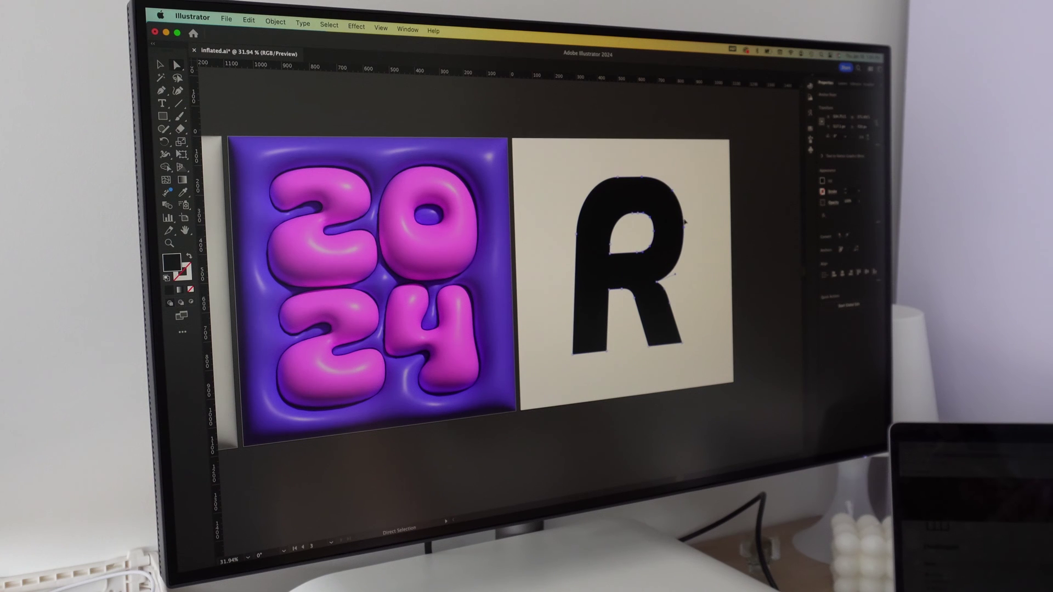
# Reshape the outer curve of the black R's bowl and the outline of its counter by adjusting their anchor points.
pyautogui.moveTo(632, 281); pyautogui.dragTo(631, 282)
pyautogui.moveTo(653, 224); pyautogui.dragTo(659, 224)
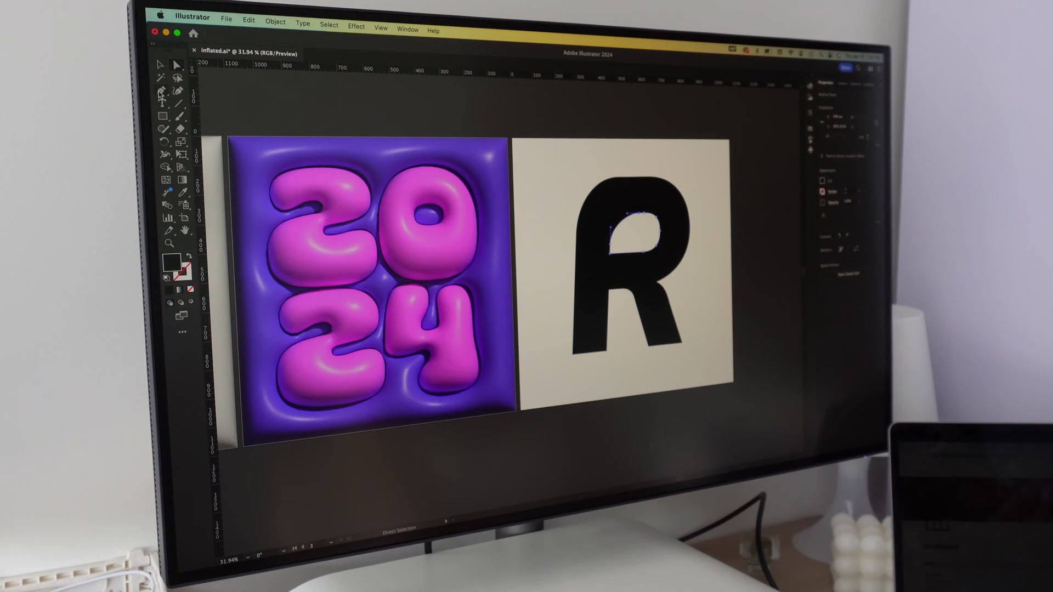
pyautogui.hotkey('shift', '`')
pyautogui.press('a')
pyautogui.click(726, 245)
pyautogui.click(646, 213)
pyautogui.scroll(3, 643, 219)
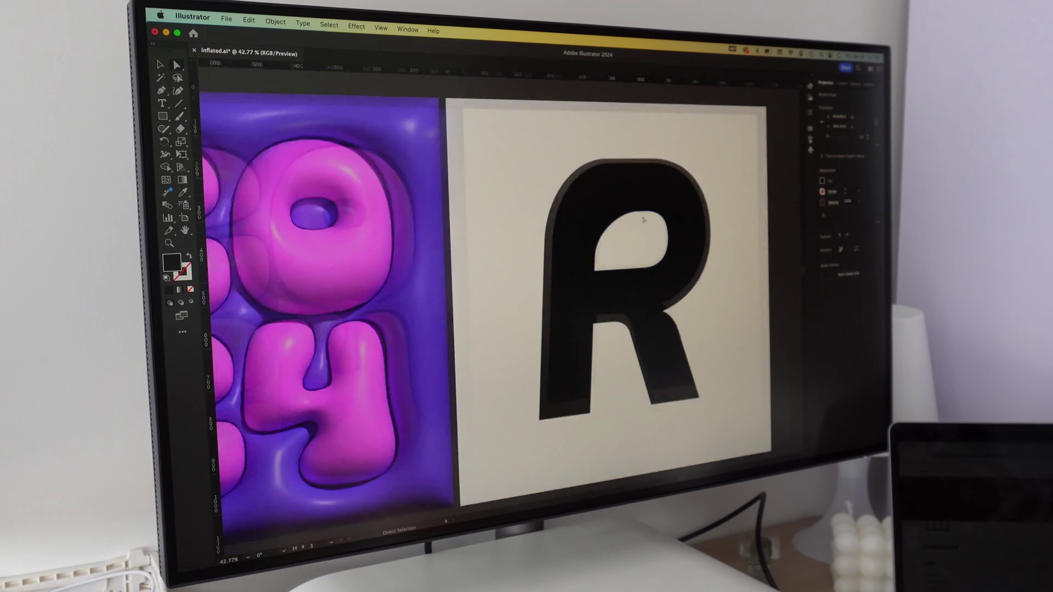
pyautogui.scroll(2, 644, 219)
pyautogui.scroll(-3, 671, 265)
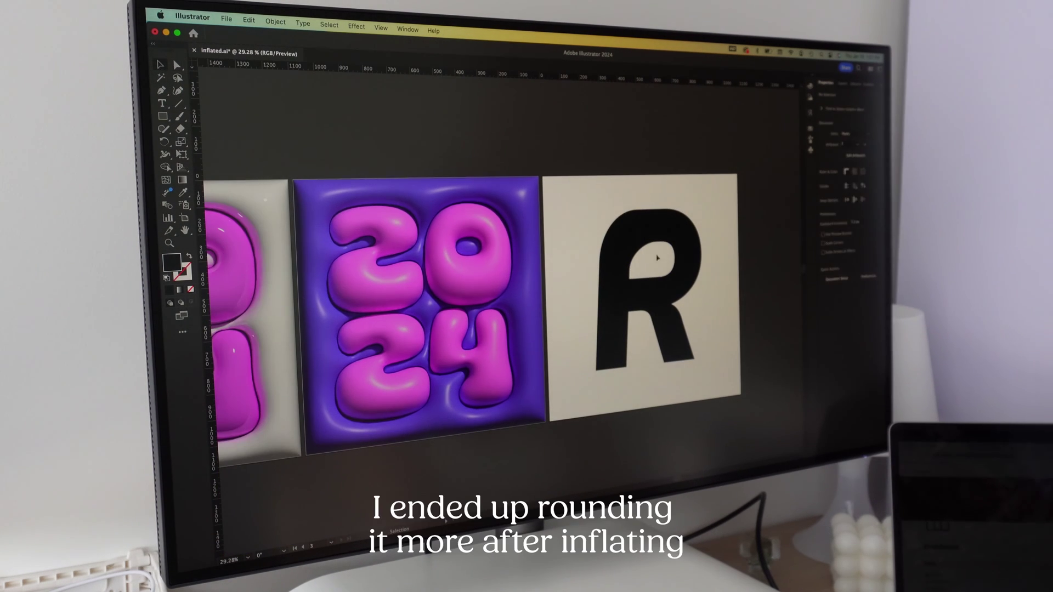
# Select the whole black R and fill it with yellow, RGB 255, 233, 77.
pyautogui.click(678, 266)
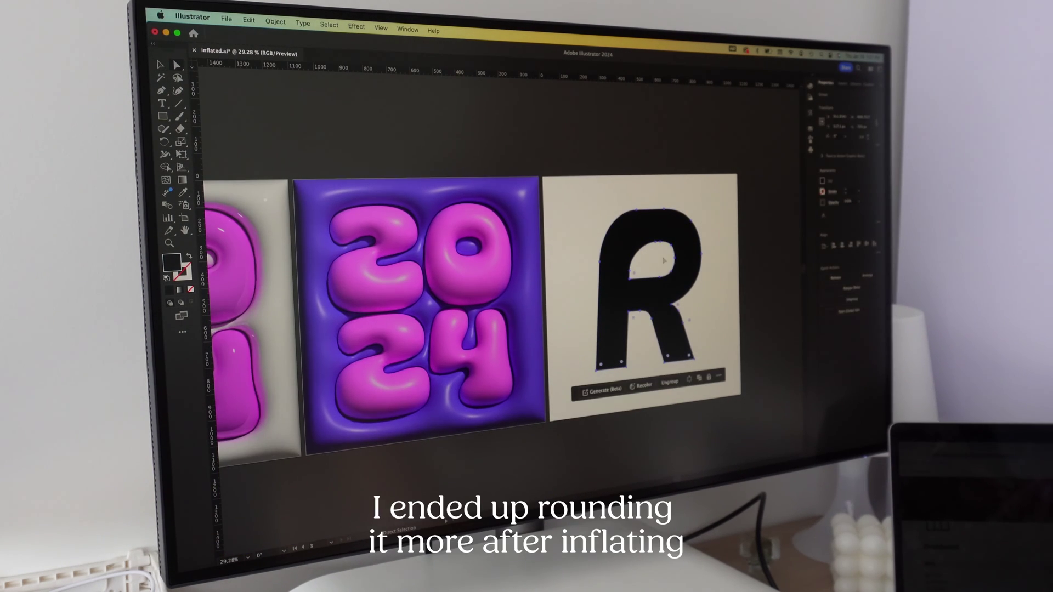
pyautogui.press('v')
pyautogui.scroll(-1, 666, 263)
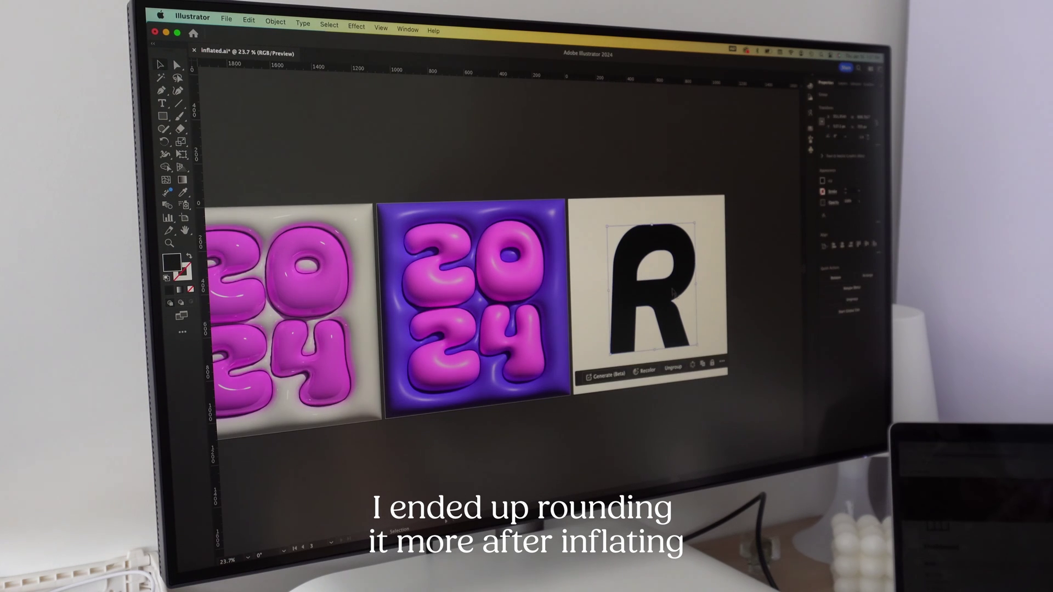
pyautogui.press('a')
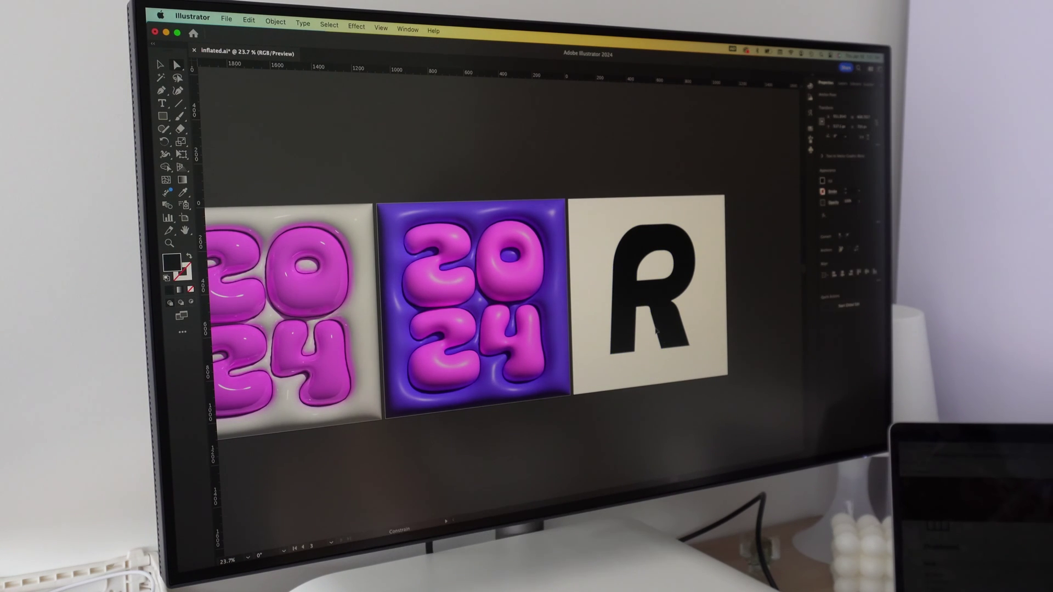
pyautogui.click(701, 321)
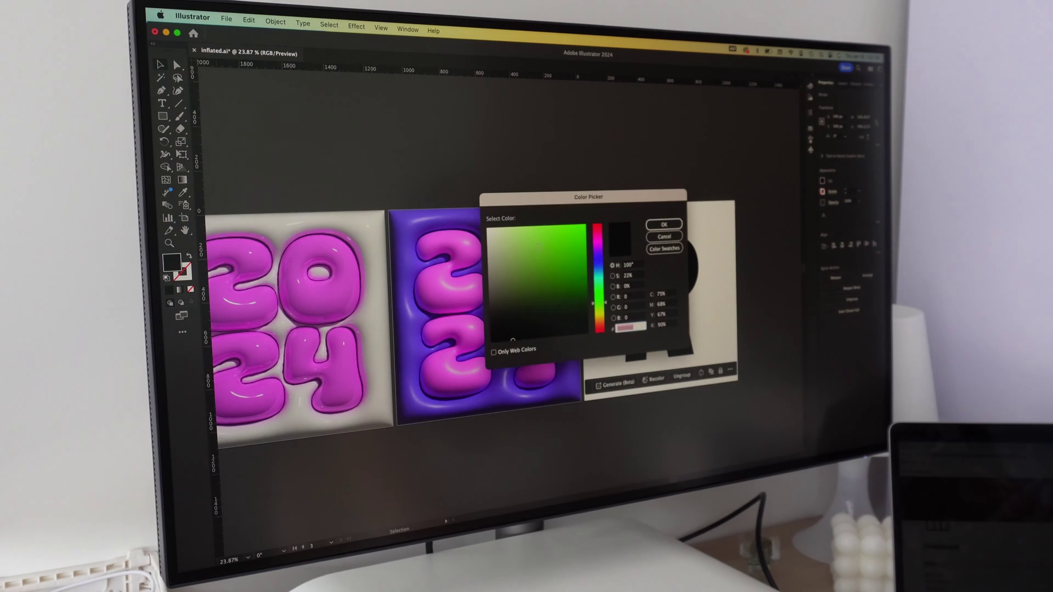
pyautogui.click(599, 322)
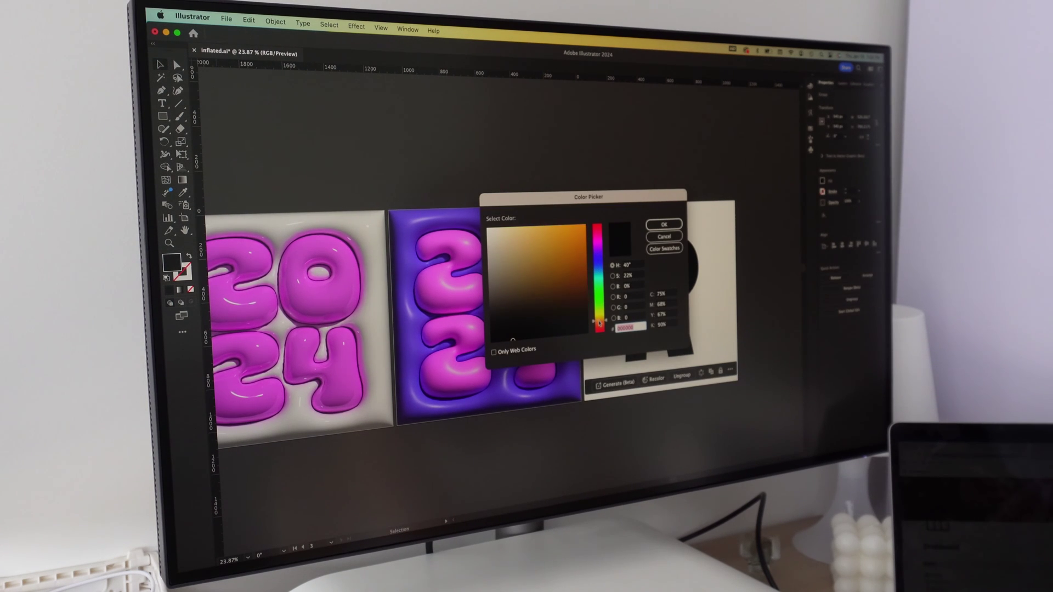
pyautogui.click(556, 225)
pyautogui.moveTo(599, 321); pyautogui.dragTo(596, 318)
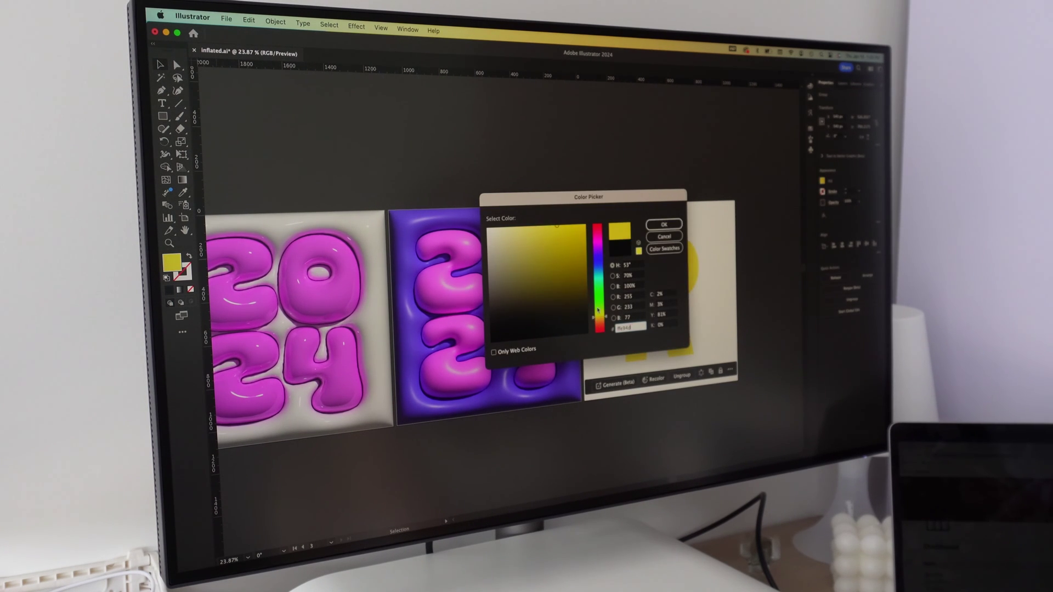
pyautogui.press('Return')
# Apply the 3D Inflate effect to the yellow R and set its material roughness to 0.
pyautogui.click(356, 26)
pyautogui.moveTo(370, 97)
pyautogui.click(497, 119)
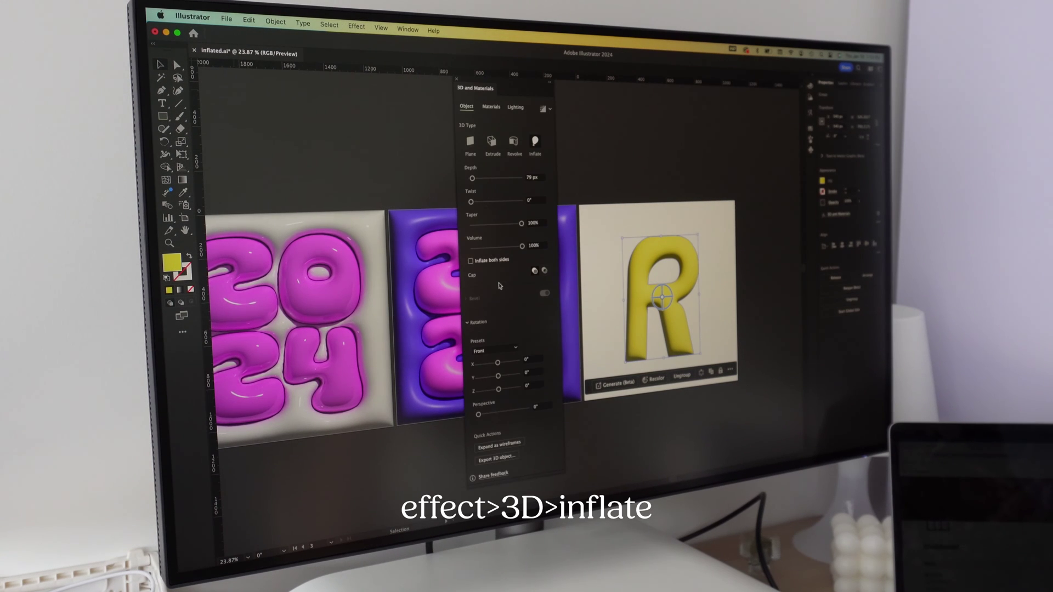
pyautogui.click(491, 107)
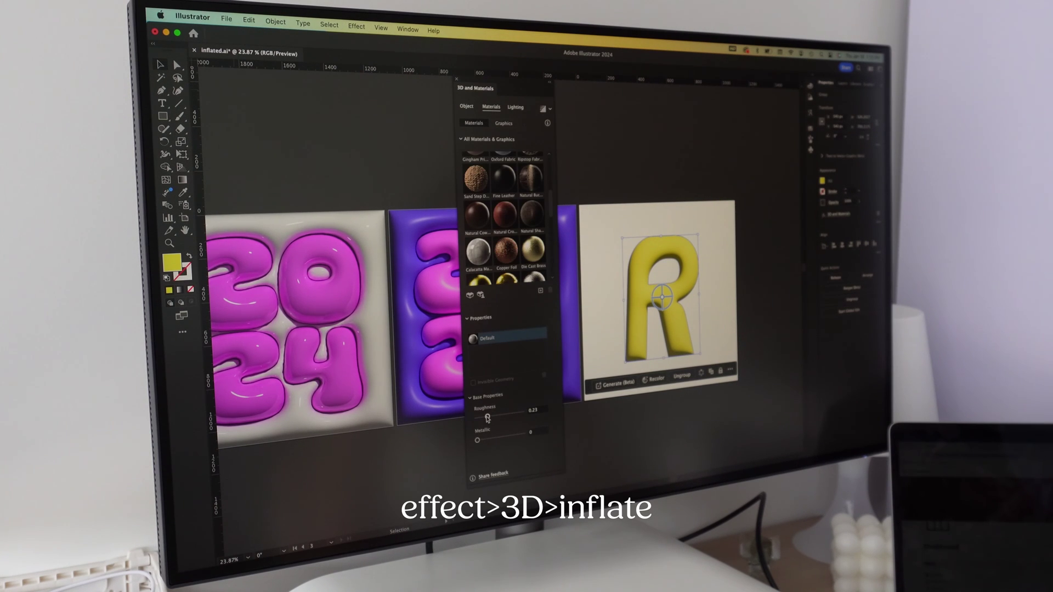
pyautogui.moveTo(483, 420); pyautogui.dragTo(486, 421)
# Soften the light on the R to about 61%, render it with ray tracing, and close the 3D settings.
pyautogui.click(509, 111)
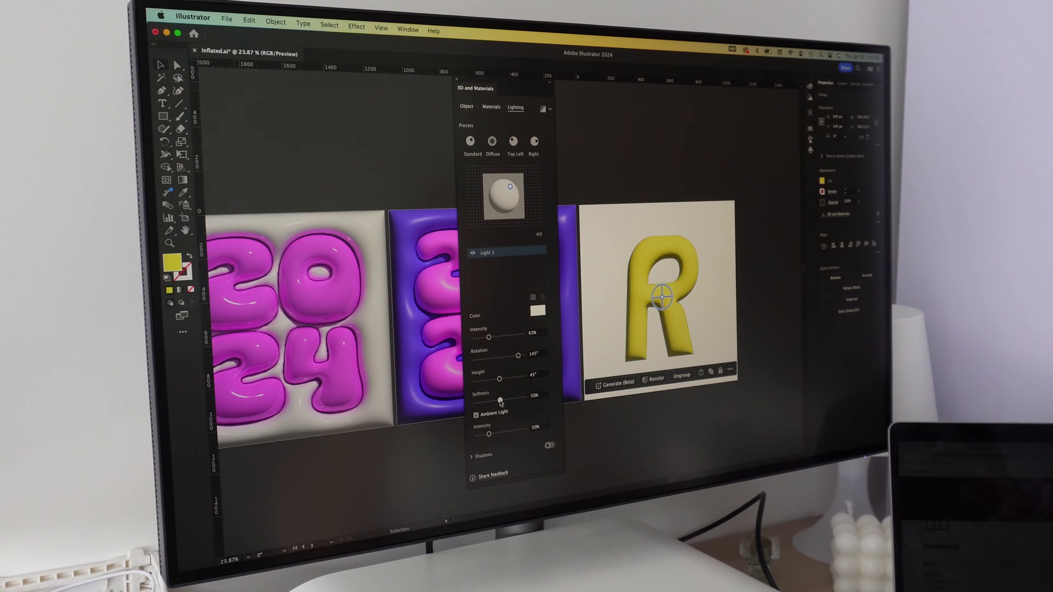
pyautogui.moveTo(494, 401); pyautogui.dragTo(505, 402)
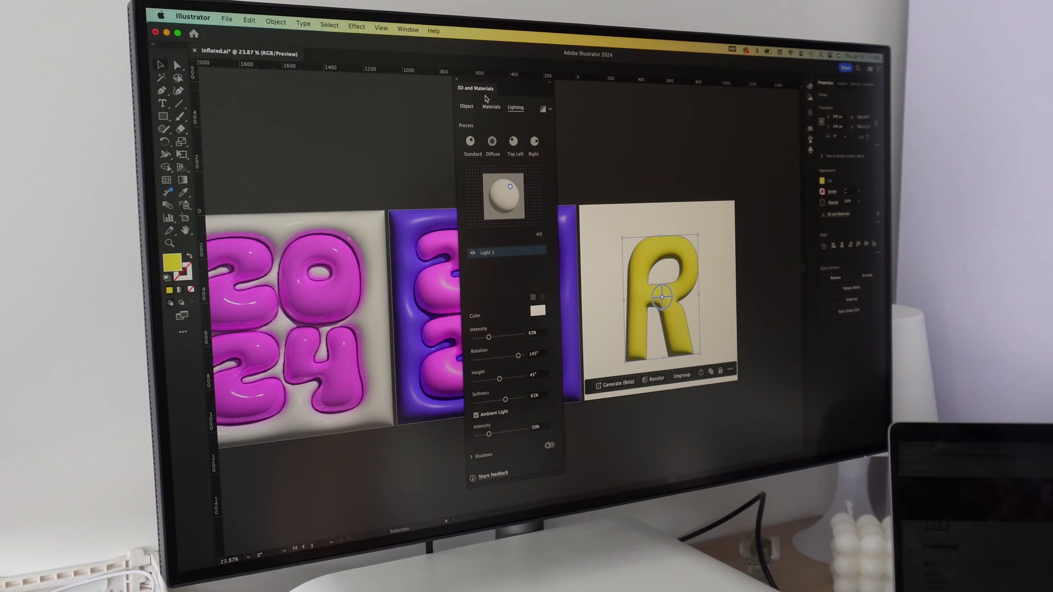
pyautogui.click(491, 107)
pyautogui.click(543, 110)
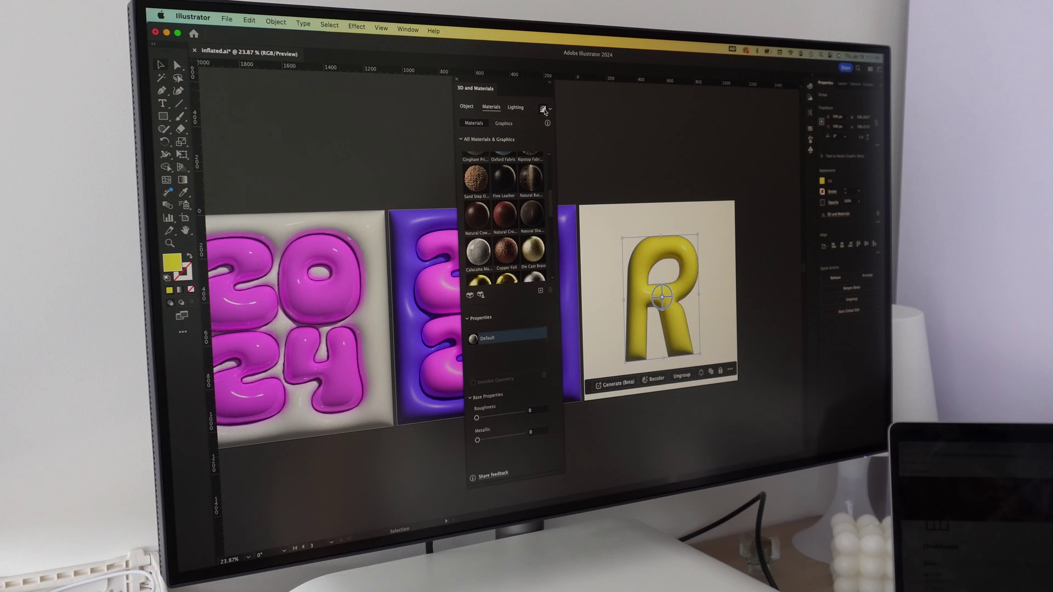
pyautogui.click(457, 82)
pyautogui.click(674, 223)
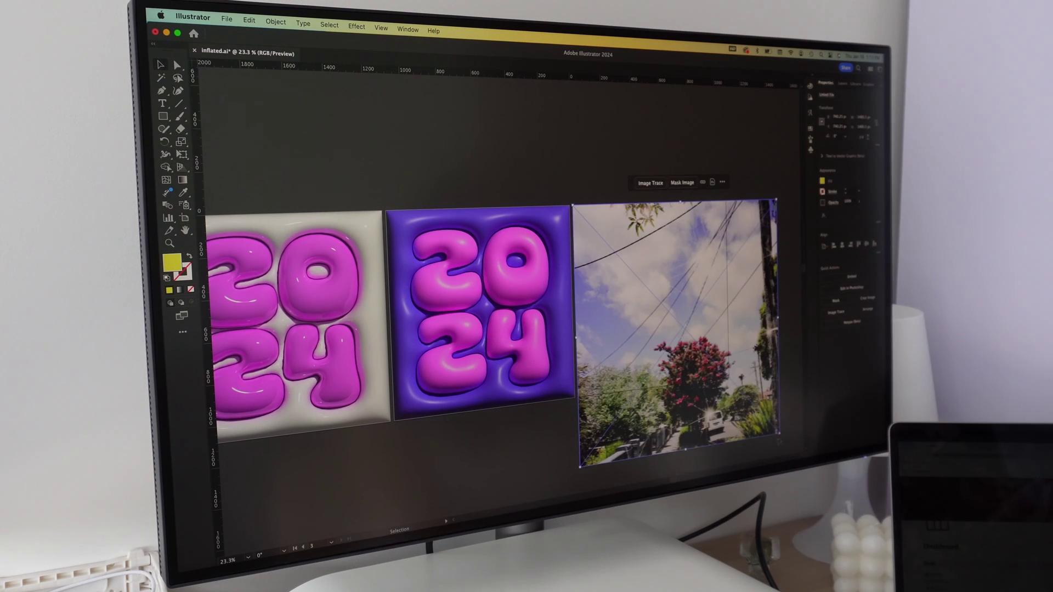
# Scale the street photo to the R's artboard and send it behind the letter, replacing the plain beige background.
pyautogui.moveTo(779, 433); pyautogui.dragTo(728, 378)
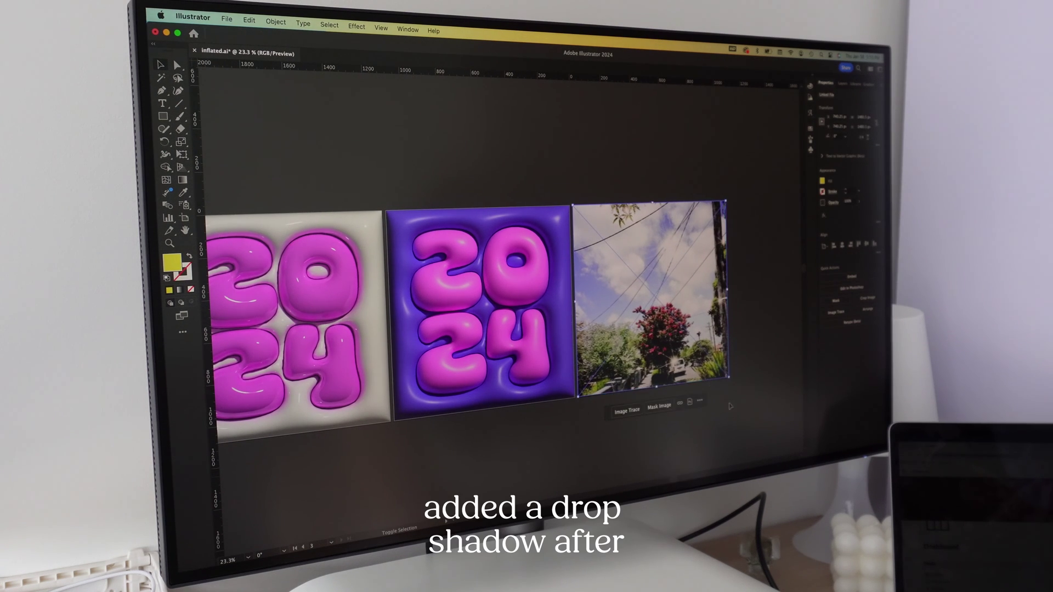
pyautogui.press('super+shift+bracketleft')
pyautogui.click(710, 324)
pyautogui.press('Delete')
pyautogui.click(710, 329)
pyautogui.moveTo(729, 379); pyautogui.dragTo(731, 378)
pyautogui.click(744, 371)
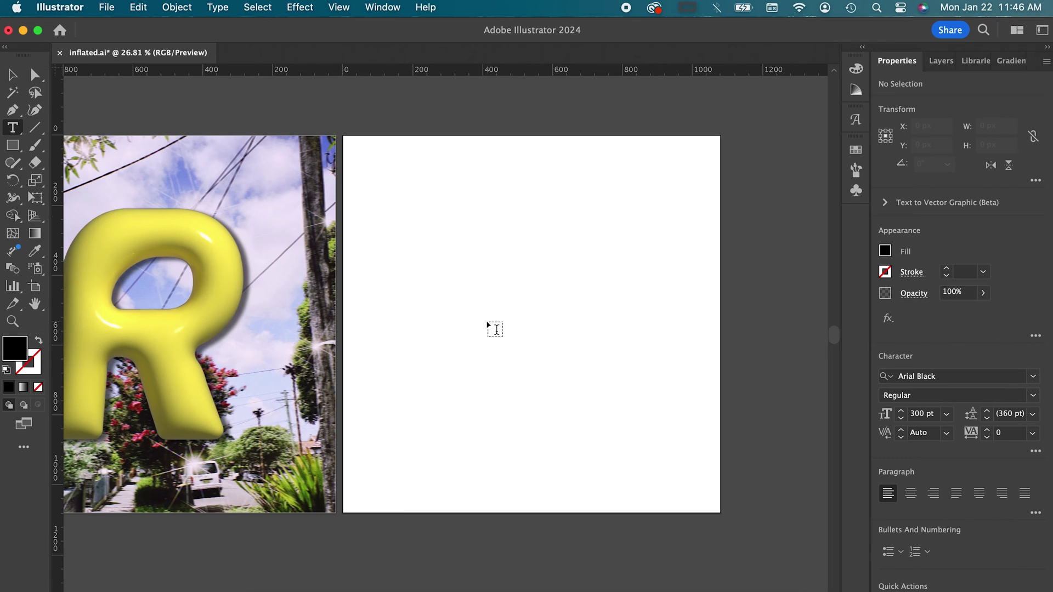
# Add a capital S in 300 pt Arial Black on the empty artboard and convert it to outlines.
pyautogui.moveTo(398, 187); pyautogui.dragTo(663, 431)
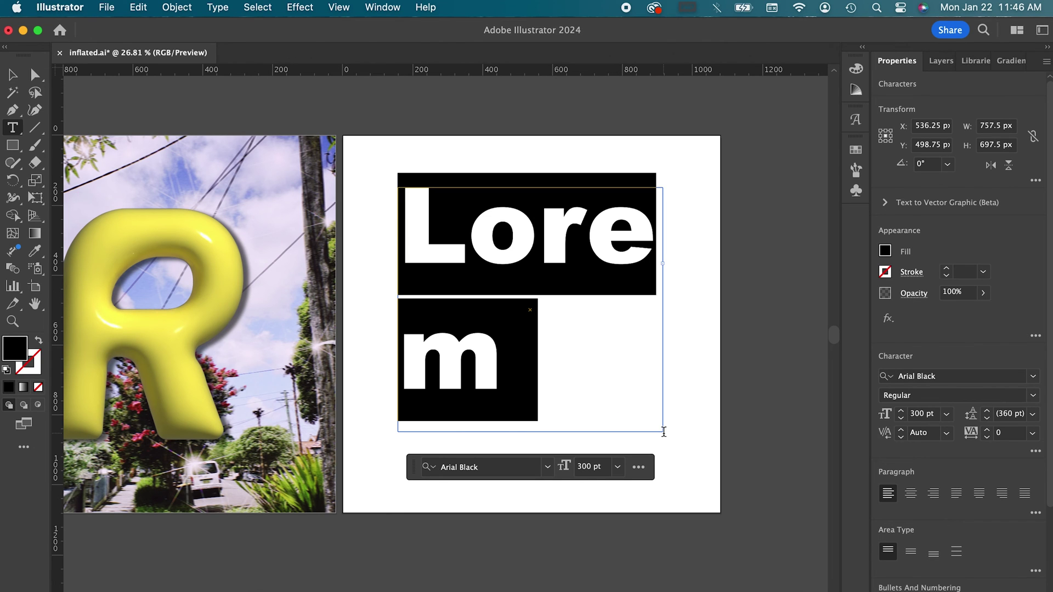
pyautogui.write('S')
pyautogui.press('super+a')
pyautogui.press('Escape')
pyautogui.press('super+shift+o')
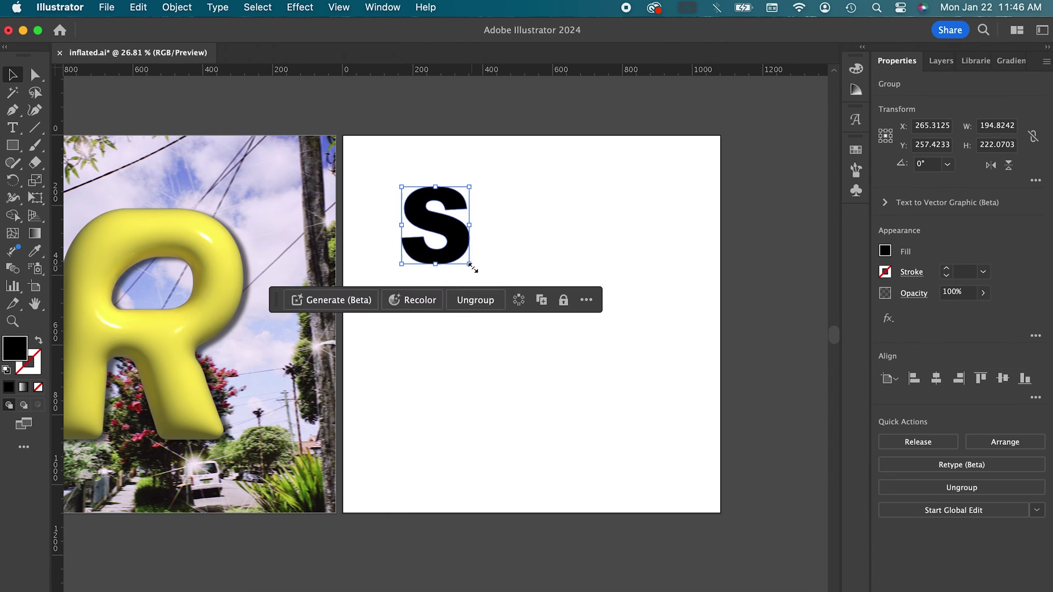
# Enlarge the outlined S to about 558 by 664 px near the artboard's center and round off its terminals.
pyautogui.moveTo(471, 266); pyautogui.dragTo(607, 419)
pyautogui.moveTo(572, 354); pyautogui.dragTo(598, 372)
pyautogui.press('a')
pyautogui.moveTo(487, 370); pyautogui.dragTo(476, 431)
pyautogui.press('v')
pyautogui.click(712, 387)
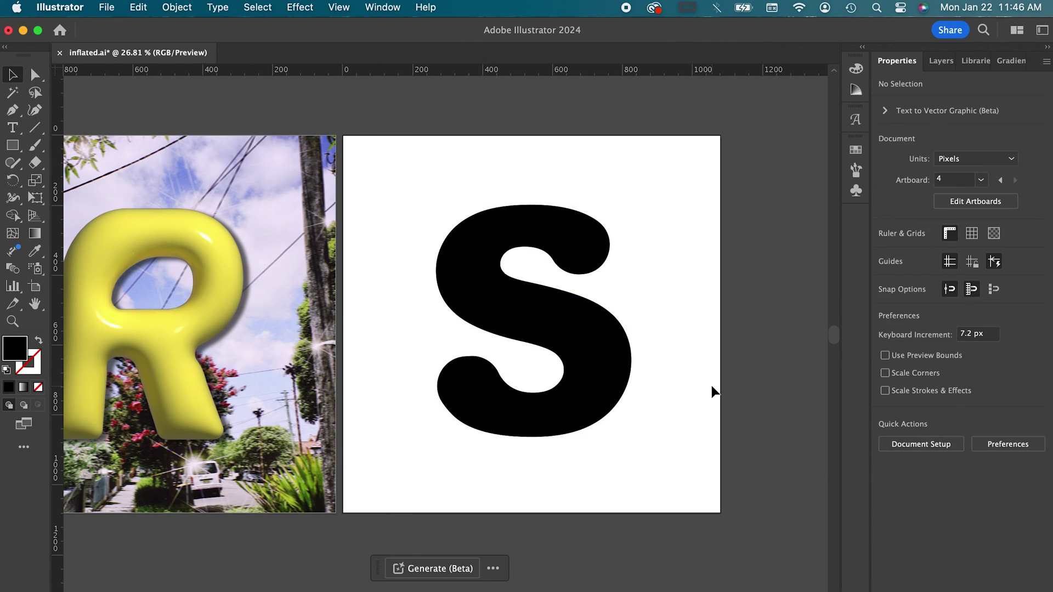
pyautogui.click(607, 389)
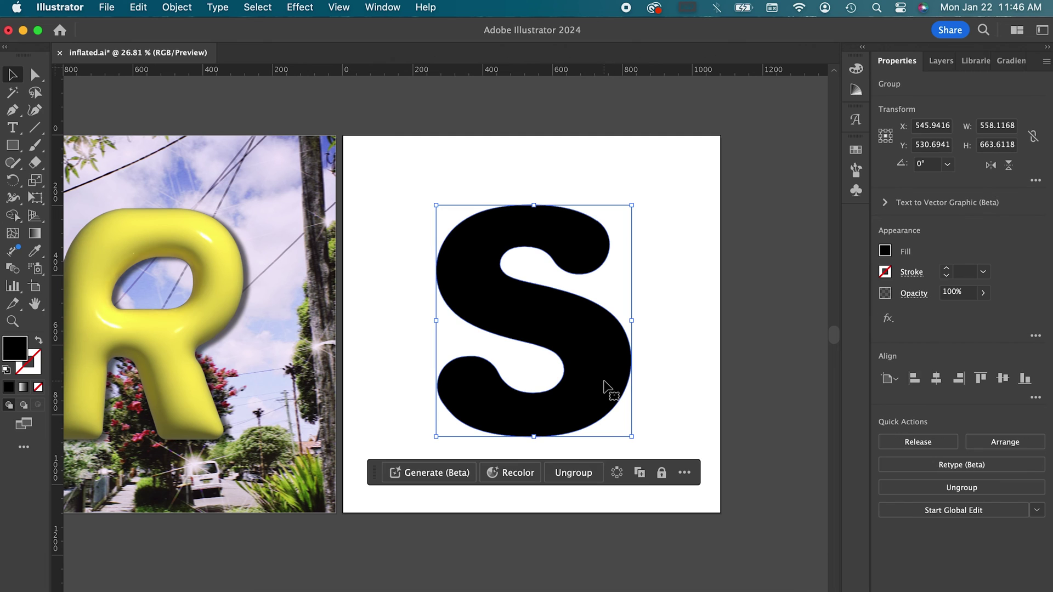
pyautogui.click(691, 390)
# Draw a curved three-point Pen path along the S's diagonal spine, about 408 px wide and 420 px high.
pyautogui.press('p')
pyautogui.click(468, 256)
pyautogui.moveTo(558, 321); pyautogui.dragTo(651, 336)
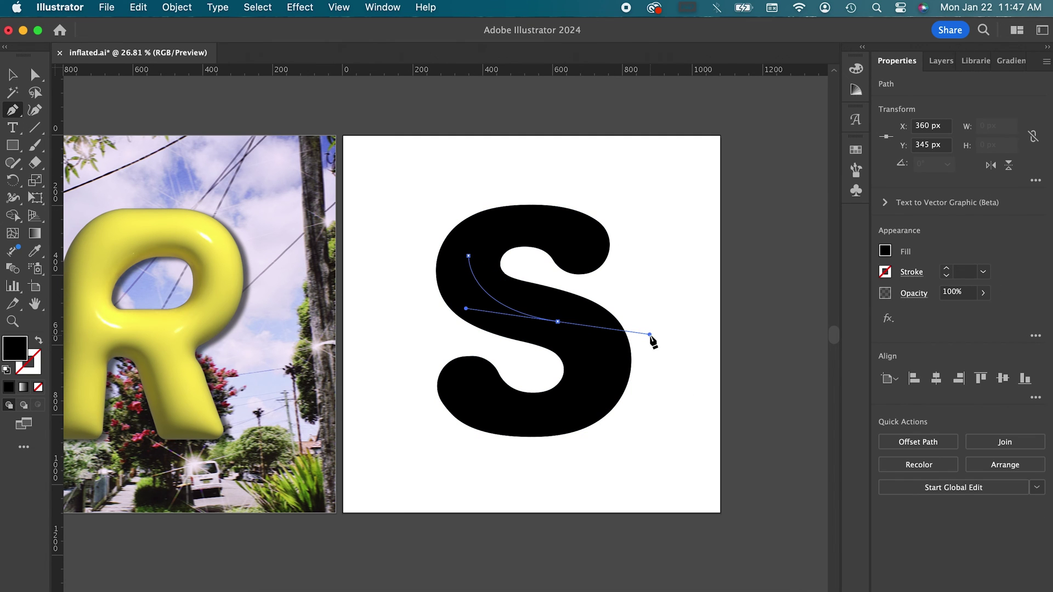
pyautogui.moveTo(582, 403); pyautogui.dragTo(564, 416)
# Give the curved path no fill and a muted red ba5050 stroke with a weight of 13 pt.
pyautogui.click(38, 340)
pyautogui.doubleClick(28, 362)
pyautogui.click(437, 279)
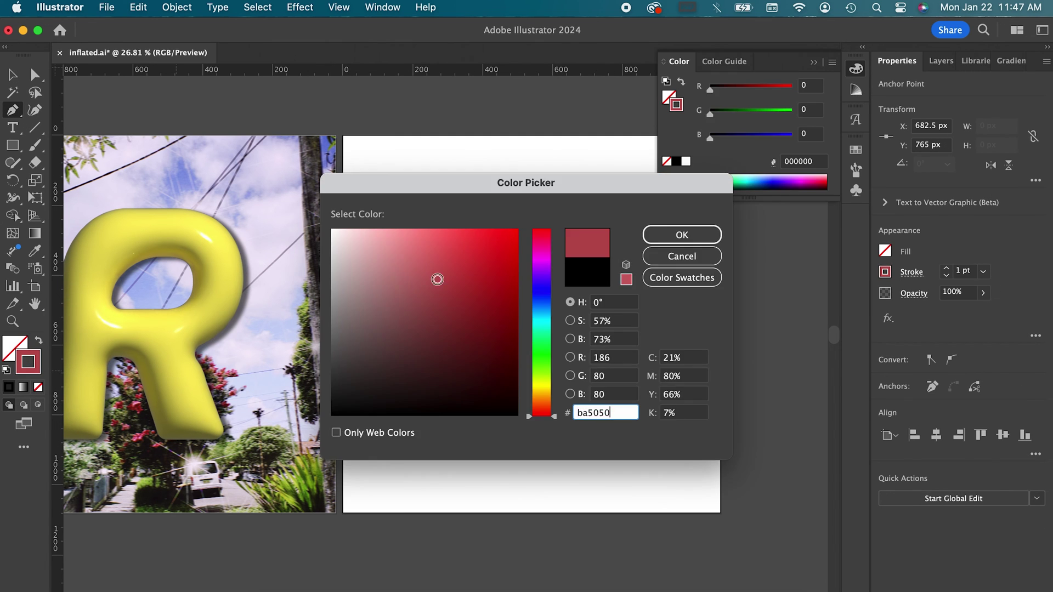
pyautogui.press('Return')
pyautogui.press('v')
pyautogui.click(736, 374)
pyautogui.click(607, 343)
pyautogui.click(945, 267)
pyautogui.click(945, 267)
pyautogui.click(945, 267)
pyautogui.click(674, 310)
pyautogui.click(573, 329)
# Pull the lower bend of the red line slightly inward so it follows the curve of the S.
pyautogui.scroll(2, 603, 384)
pyautogui.press('a')
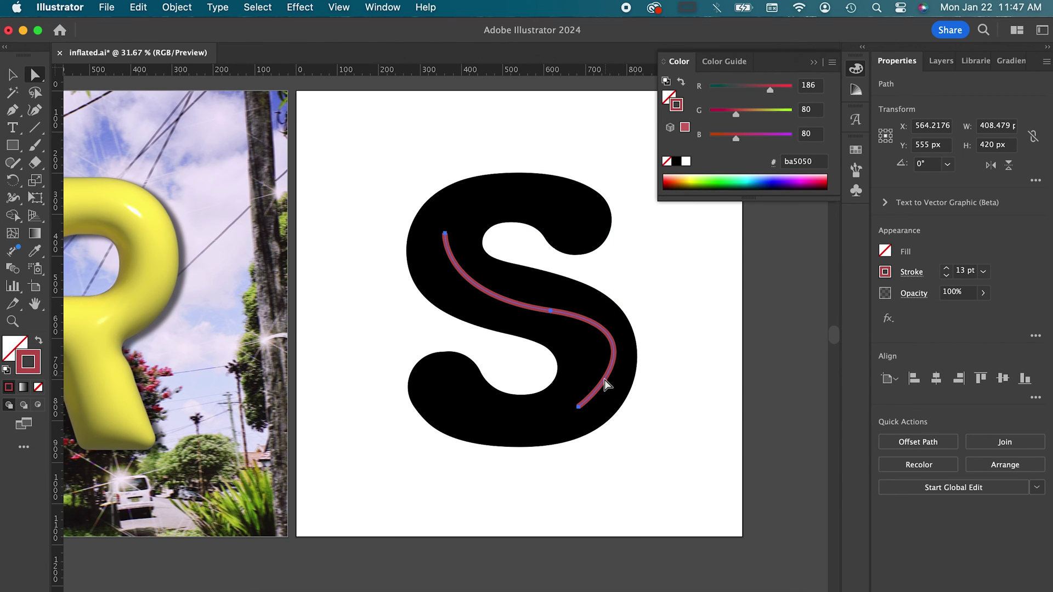
pyautogui.moveTo(578, 408); pyautogui.dragTo(565, 421)
pyautogui.press('super+z')
pyautogui.moveTo(614, 354); pyautogui.dragTo(609, 358)
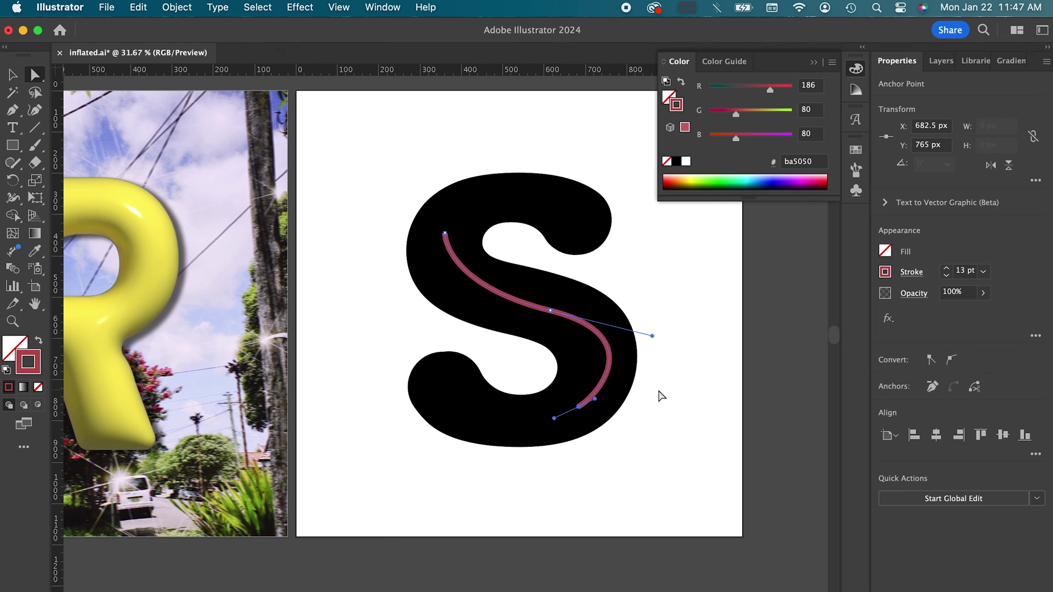
# Give the red line's stroke round caps and deselect it.
pyautogui.scroll(4, 603, 398)
pyautogui.scroll(2, 604, 398)
pyautogui.click(911, 272)
pyautogui.click(833, 311)
pyautogui.click(8, 75)
pyautogui.click(199, 231)
# Move the red line's upper end slightly down and refine its bends with the Curvature tool.
pyautogui.scroll(-3, 199, 230)
pyautogui.hscroll(-3, 199, 235)
pyautogui.moveTo(344, 185); pyautogui.dragTo(348, 199)
pyautogui.hotkey('shift', '`')
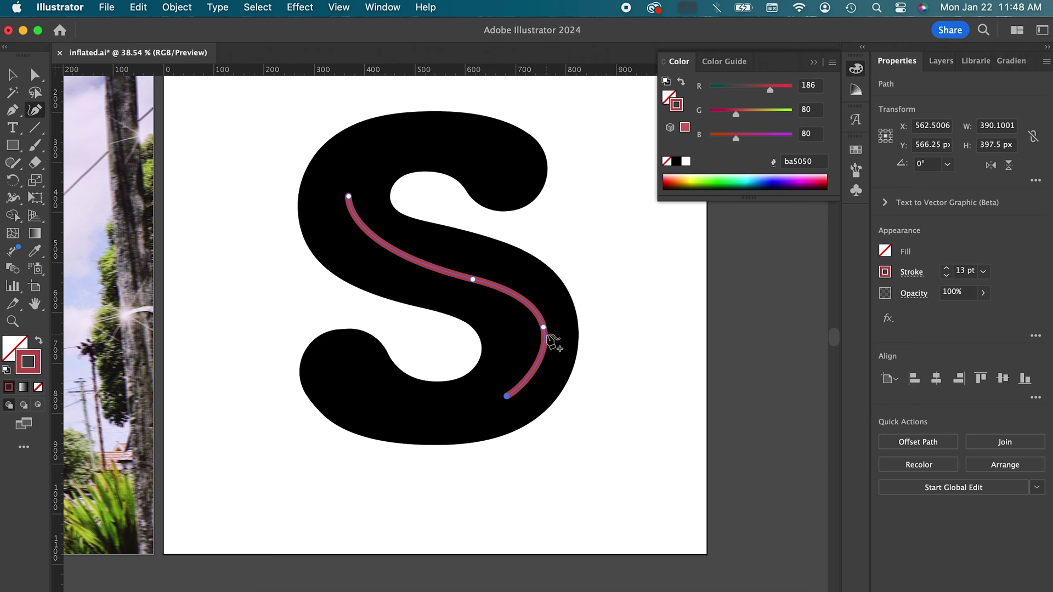
pyautogui.click(475, 281)
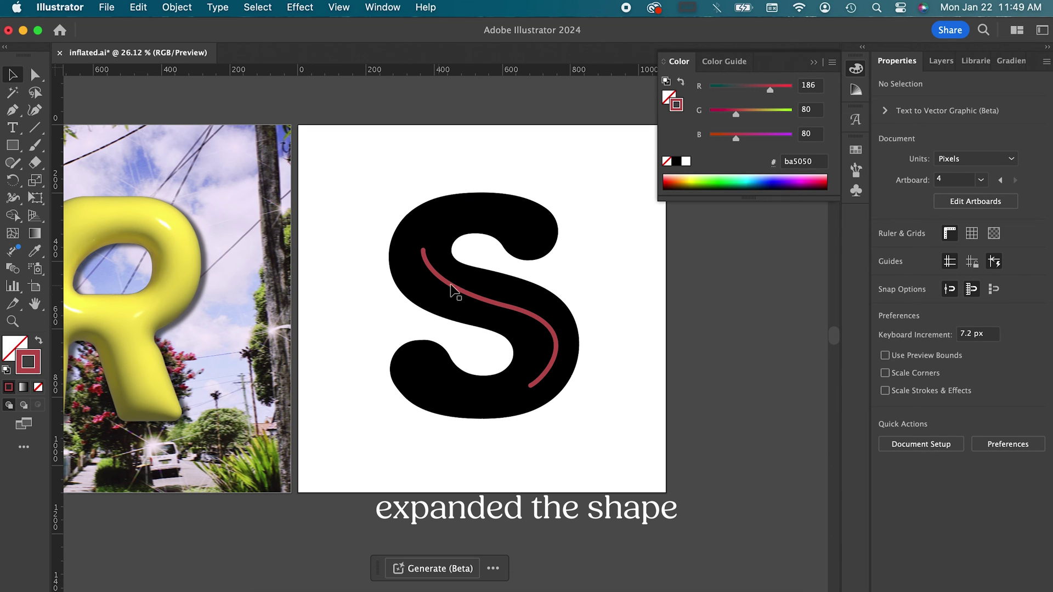
pyautogui.click(454, 290)
pyautogui.click(548, 336)
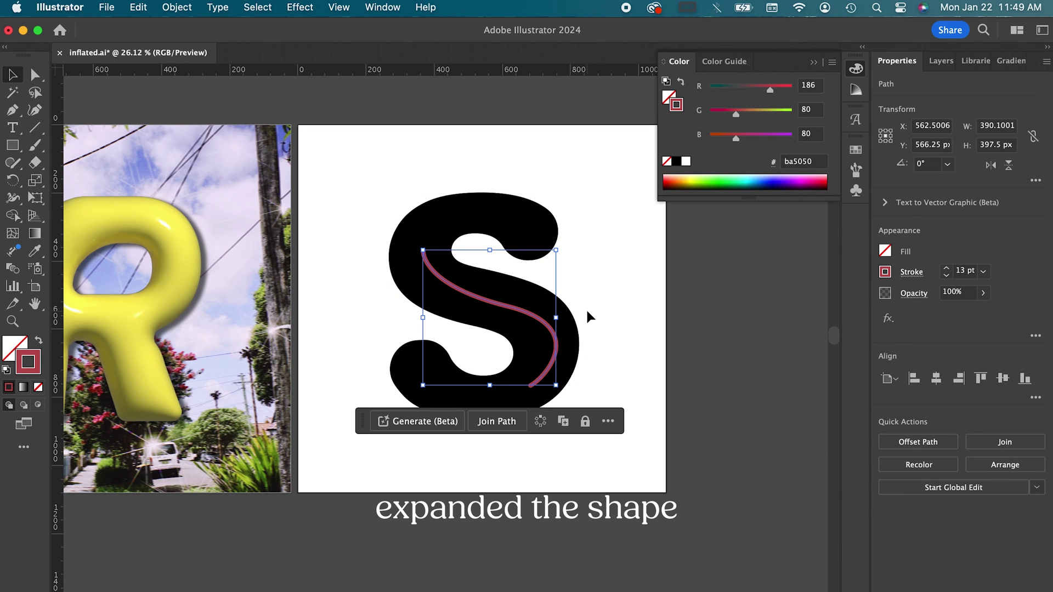
# Expand the red line into a shape and subtract it from the S to leave a curved slit.
pyautogui.click(176, 7)
pyautogui.click(182, 208)
pyautogui.click(588, 412)
pyautogui.moveTo(359, 183)
pyautogui.mouseDown()
pyautogui.moveTo(362, 216)
pyautogui.moveTo(625, 417)
pyautogui.mouseUp()
pyautogui.click(910, 440)
# Fill the cut-out S with bright red ed2020 and deselect it.
pyautogui.click(12, 349)
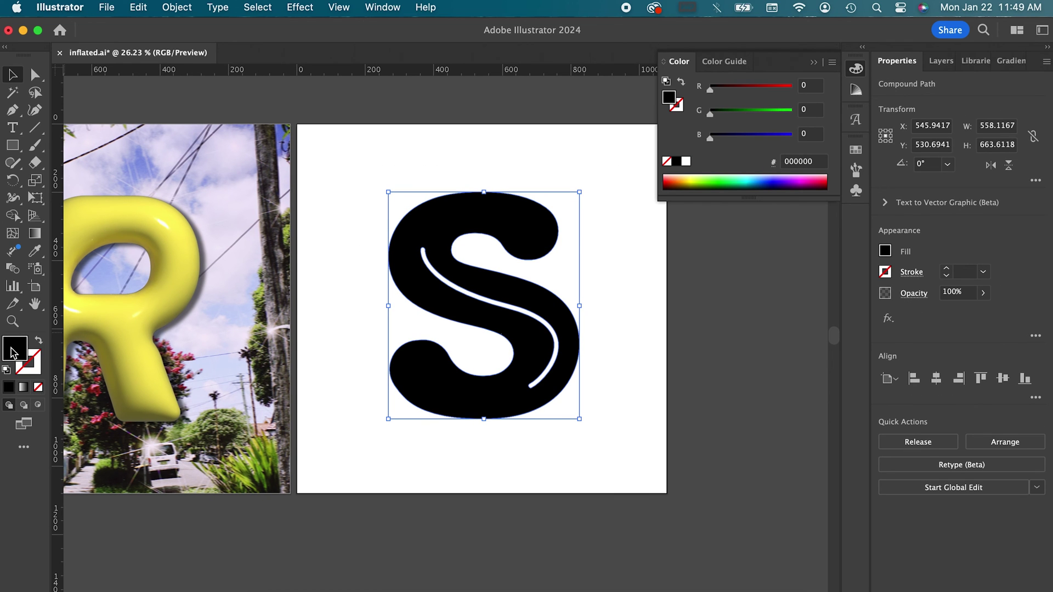
pyautogui.doubleClick(13, 353)
pyautogui.moveTo(754, 271); pyautogui.dragTo(770, 256)
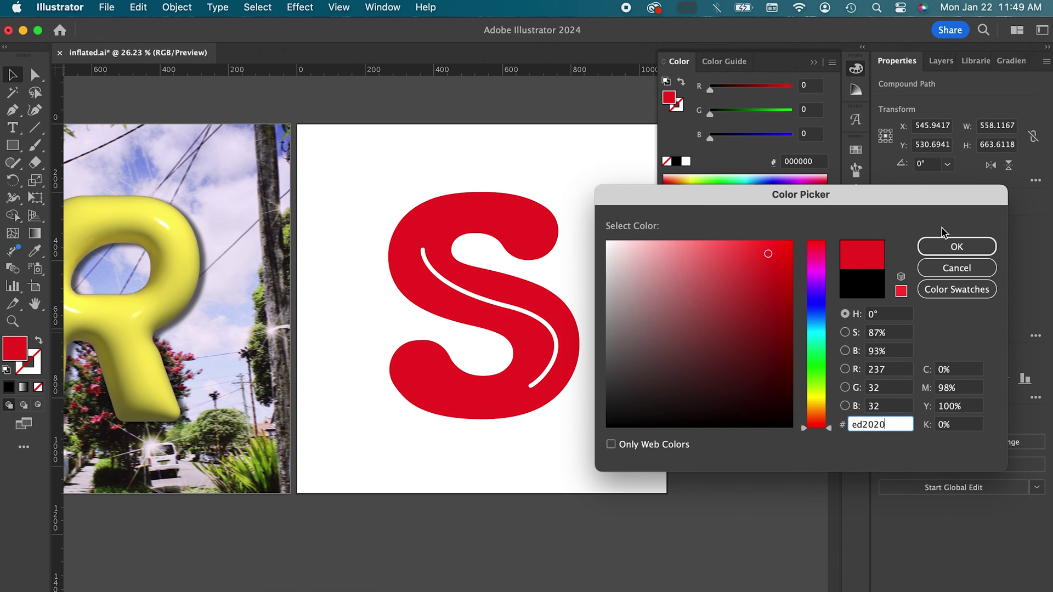
pyautogui.click(944, 245)
pyautogui.click(430, 141)
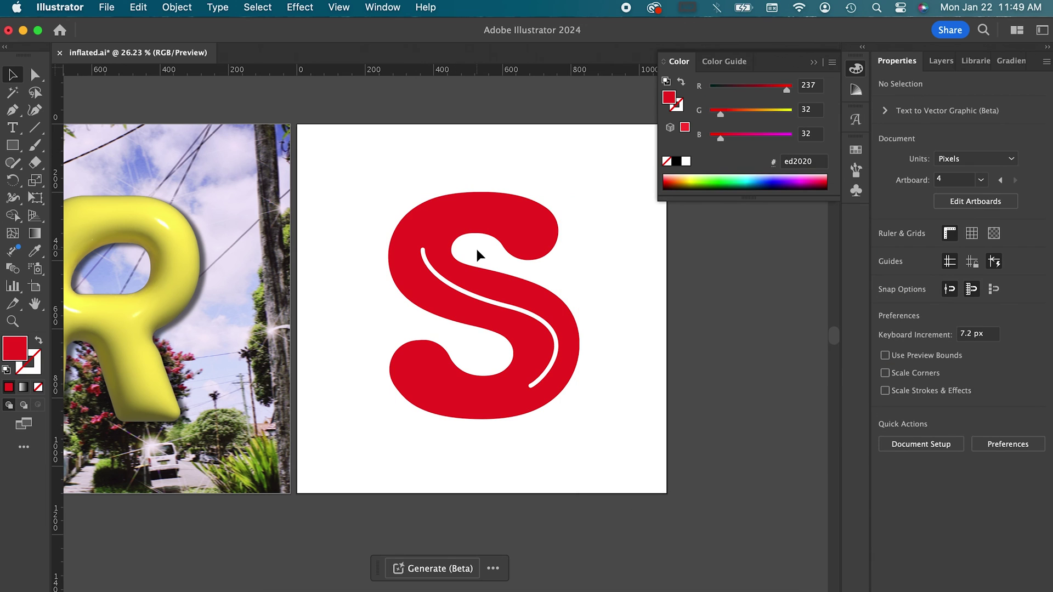
# Apply the 3D Inflate effect to the red S and set its material roughness to 0.
pyautogui.click(449, 311)
pyautogui.click(294, 6)
pyautogui.moveTo(388, 108)
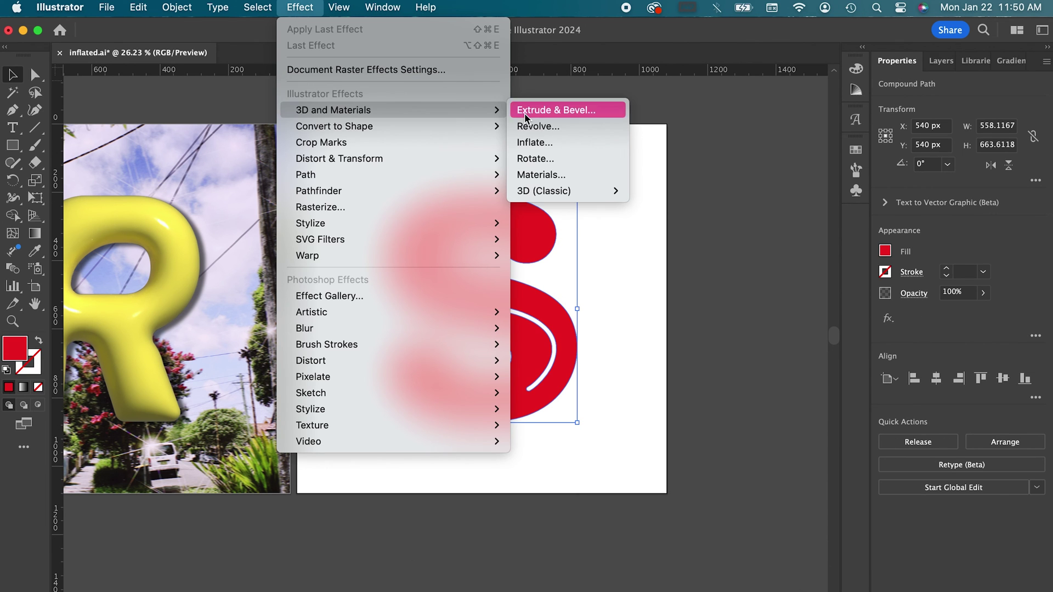
pyautogui.click(531, 144)
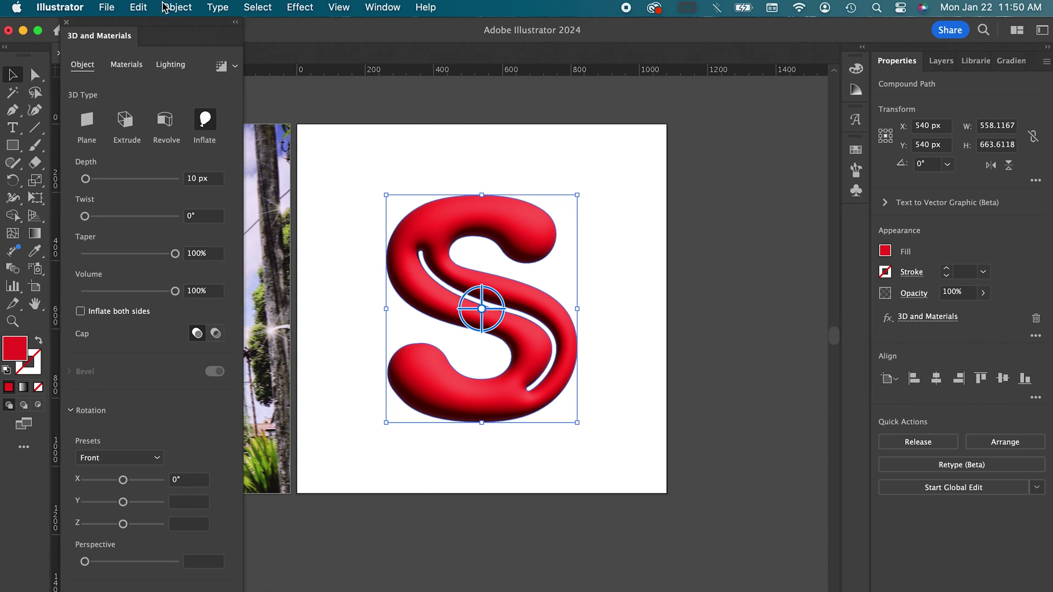
pyautogui.click(136, 65)
pyautogui.moveTo(119, 567); pyautogui.dragTo(84, 566)
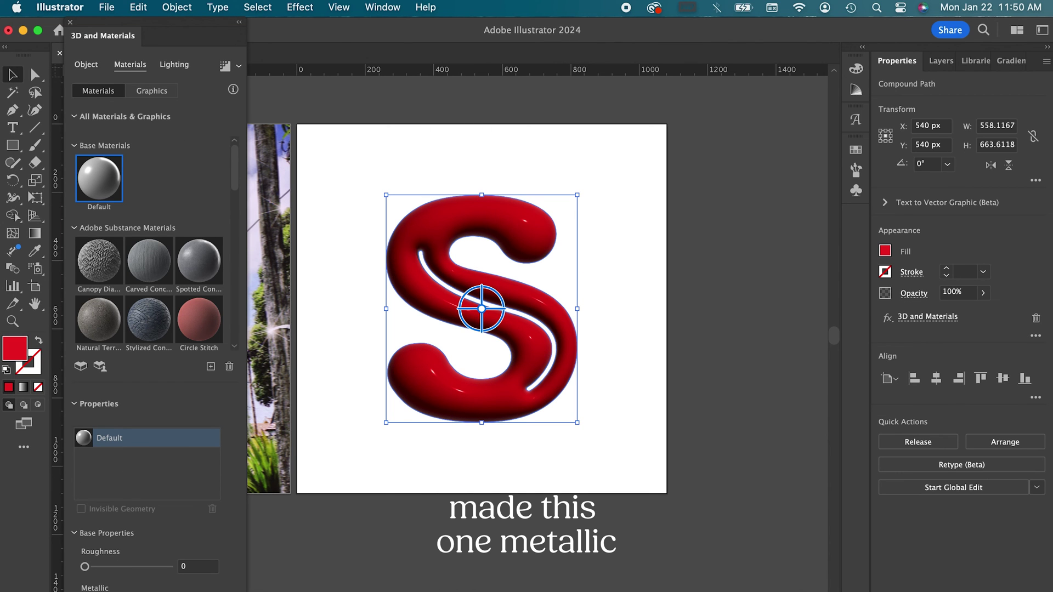
# Set the S's light intensity to 99%, render it with ray tracing, and close the 3D settings.
pyautogui.click(173, 65)
pyautogui.moveTo(114, 436); pyautogui.dragTo(128, 436)
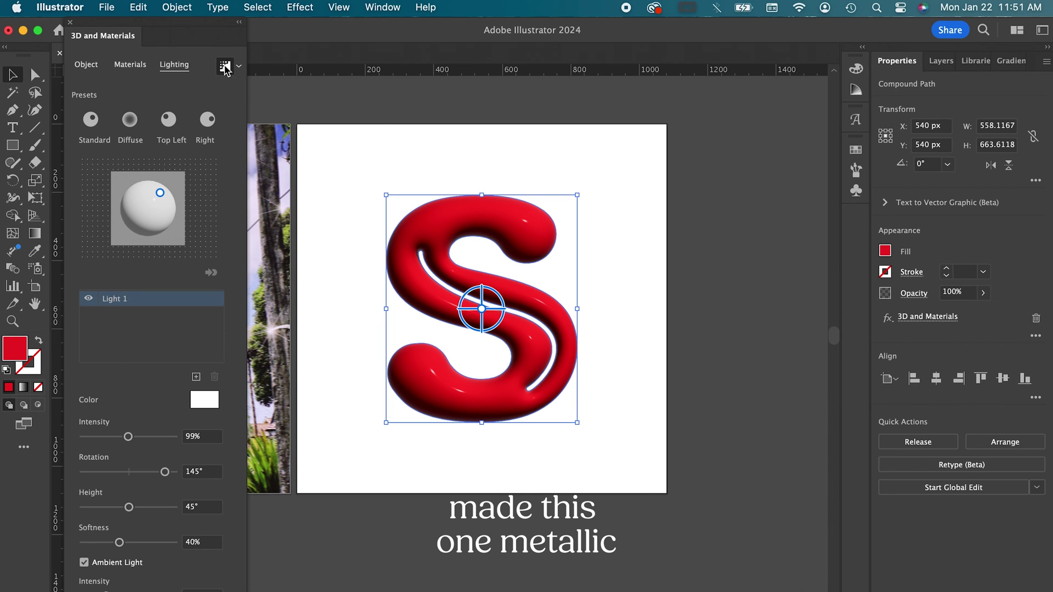
pyautogui.click(71, 22)
pyautogui.click(296, 150)
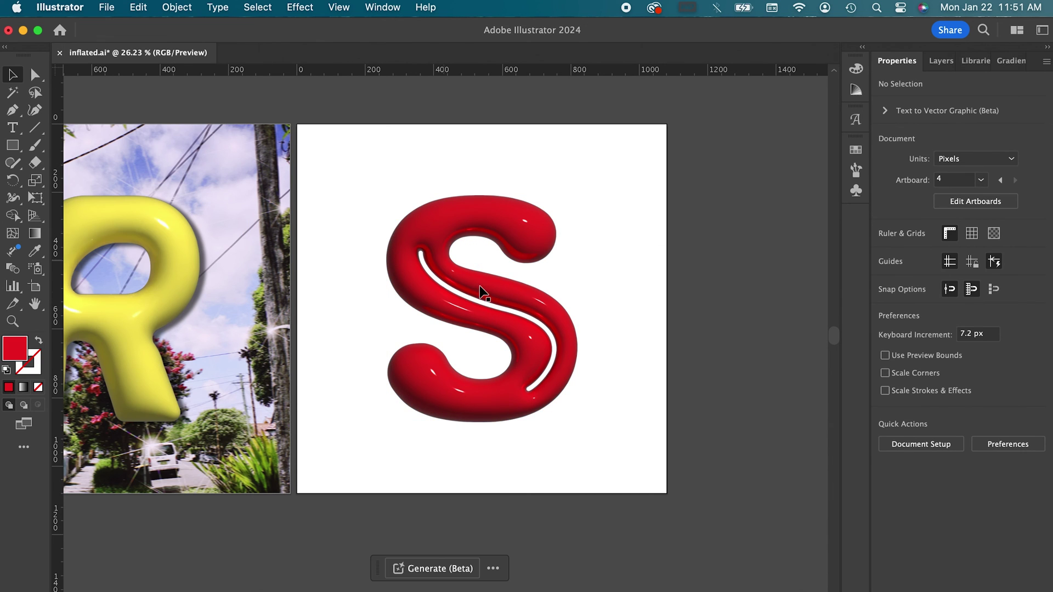
# Draw a 1080 by 1080 px square covering the S's artboard and fill it with dark red b21f1f.
pyautogui.scroll(5, 480, 287)
pyautogui.scroll(-4, 485, 294)
pyautogui.hscroll(-1, 485, 294)
pyautogui.press('m')
pyautogui.moveTo(310, 147); pyautogui.dragTo(682, 518)
pyautogui.doubleClick(14, 349)
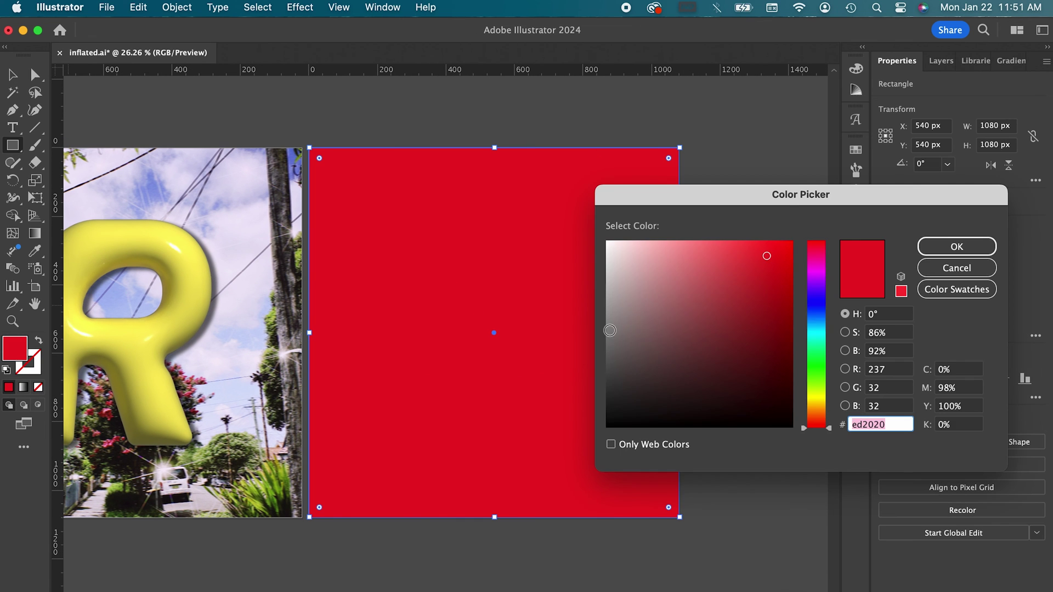
pyautogui.click(760, 297)
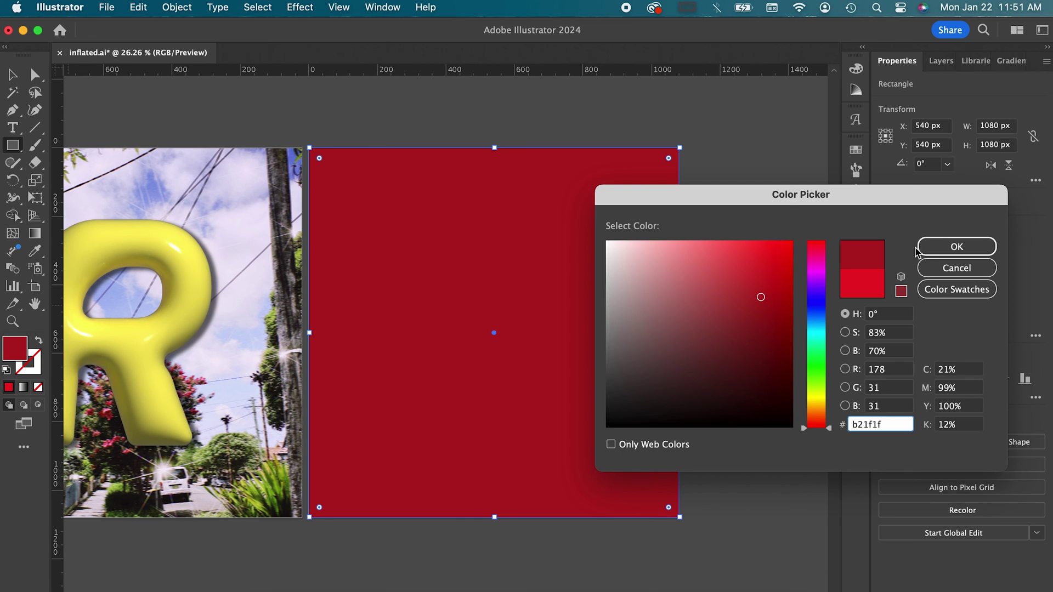
pyautogui.click(956, 247)
# Send the square to the back behind the inflated S and deselect it.
pyautogui.press('v')
pyautogui.press('super+shift+[')
pyautogui.press('super+shift+a')
# Try a near-black fill on the background square behind the S and deselect it.
pyautogui.click(614, 341)
pyautogui.doubleClick(15, 348)
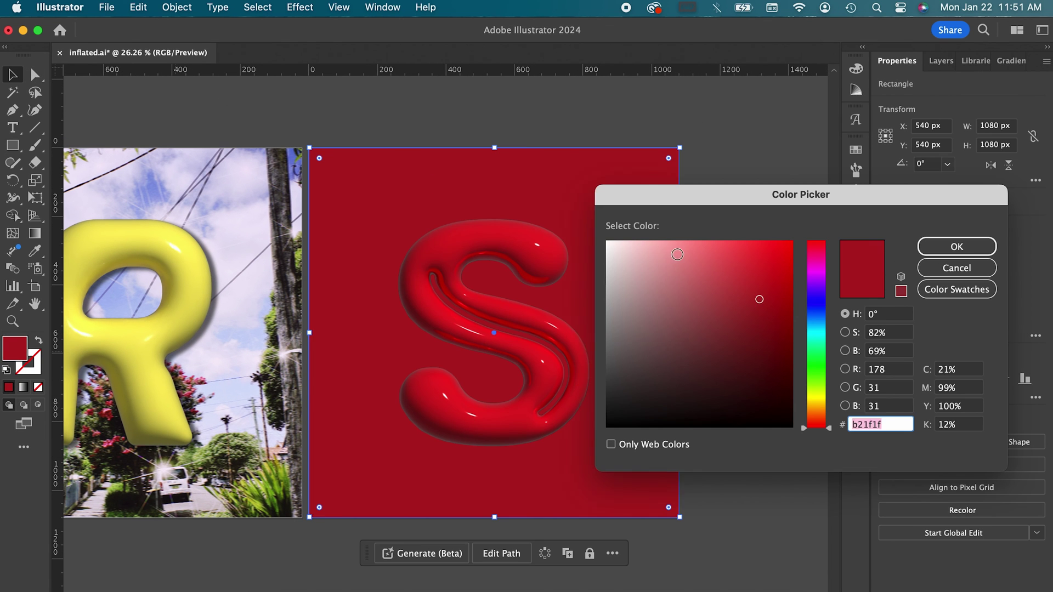
pyautogui.moveTo(759, 298); pyautogui.dragTo(641, 264)
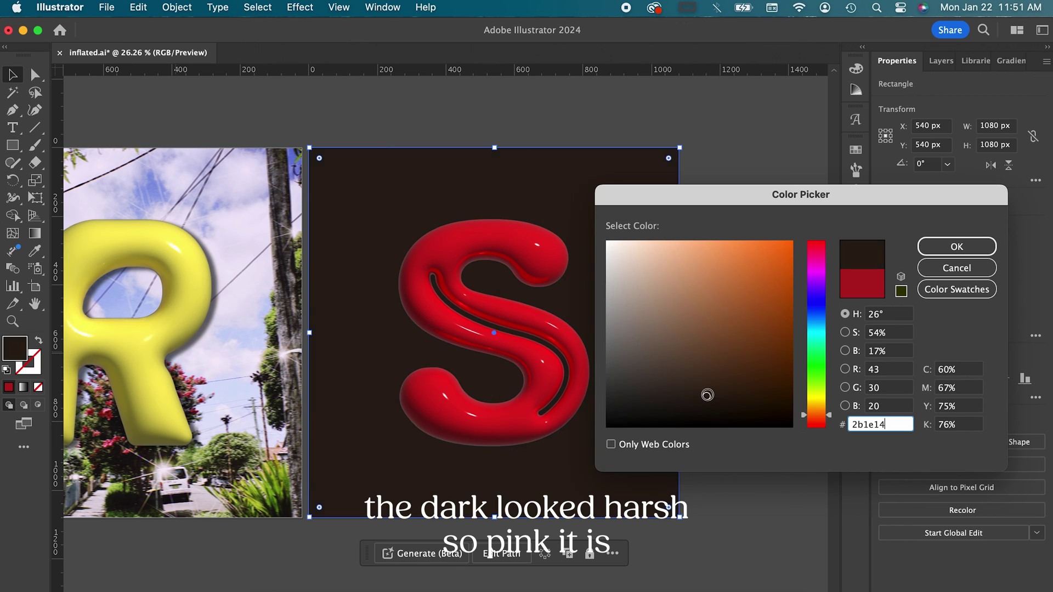
pyautogui.moveTo(708, 394); pyautogui.dragTo(618, 416)
pyautogui.click(945, 251)
pyautogui.click(736, 251)
pyautogui.scroll(-3, 559, 378)
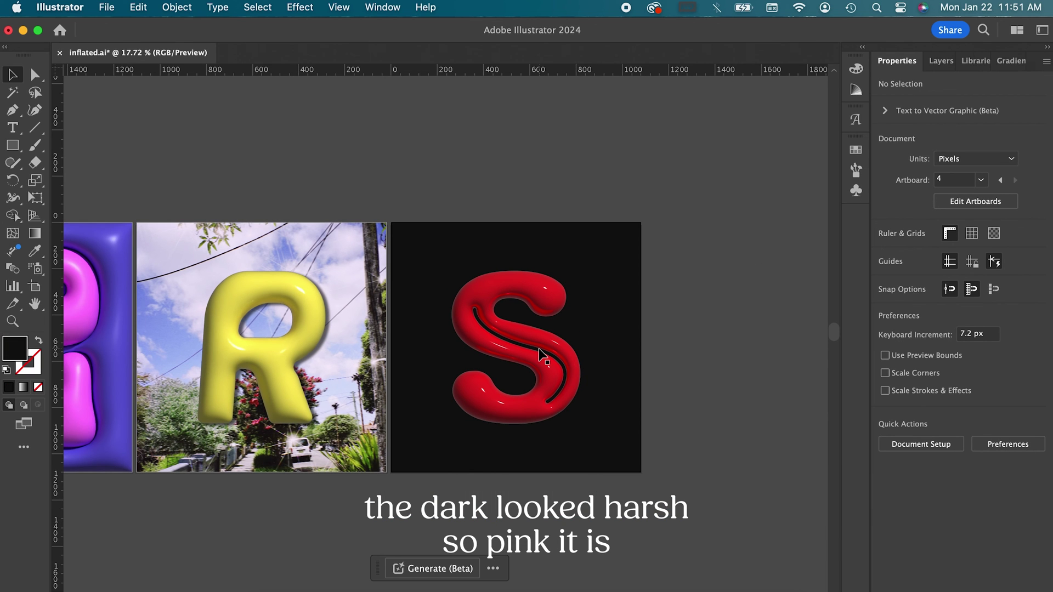
# Fill the background square behind the S with light pink f2b1c3 and deselect it.
pyautogui.scroll(3, 542, 355)
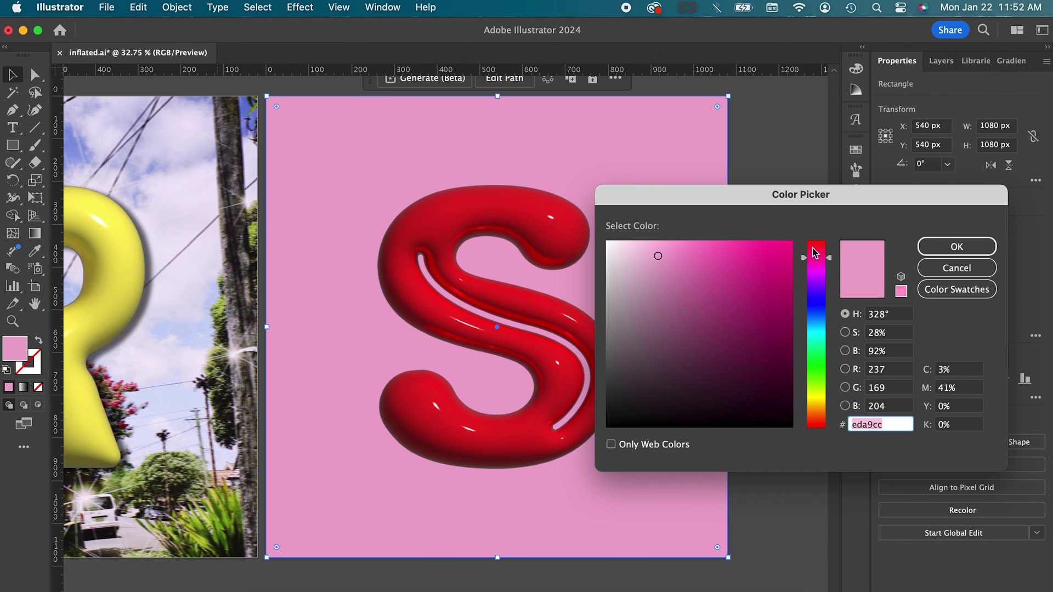
pyautogui.moveTo(815, 252); pyautogui.dragTo(815, 251)
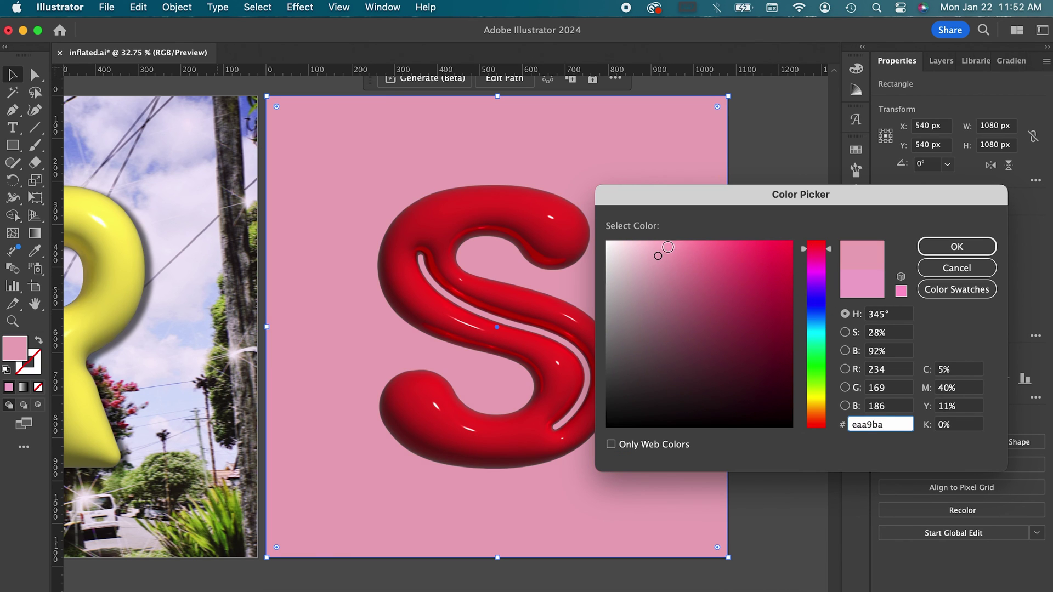
pyautogui.moveTo(657, 253); pyautogui.dragTo(658, 249)
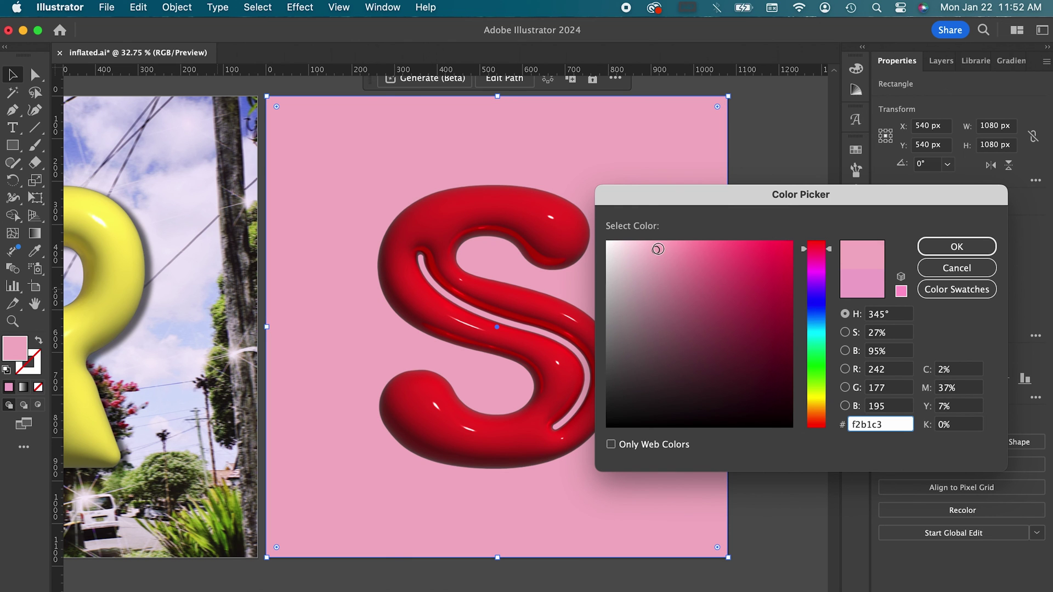
pyautogui.click(955, 246)
pyautogui.click(782, 248)
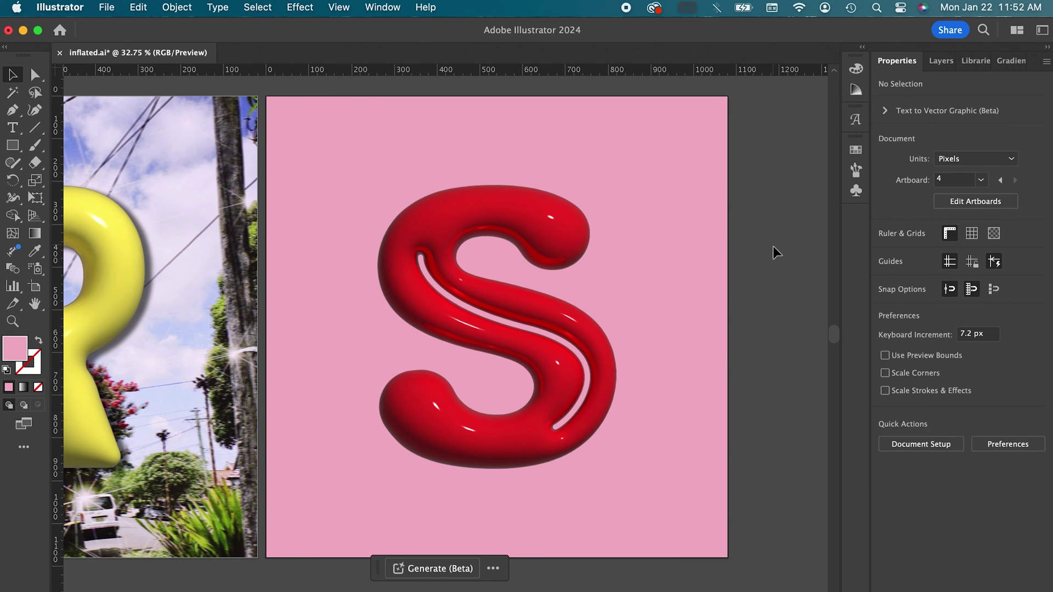